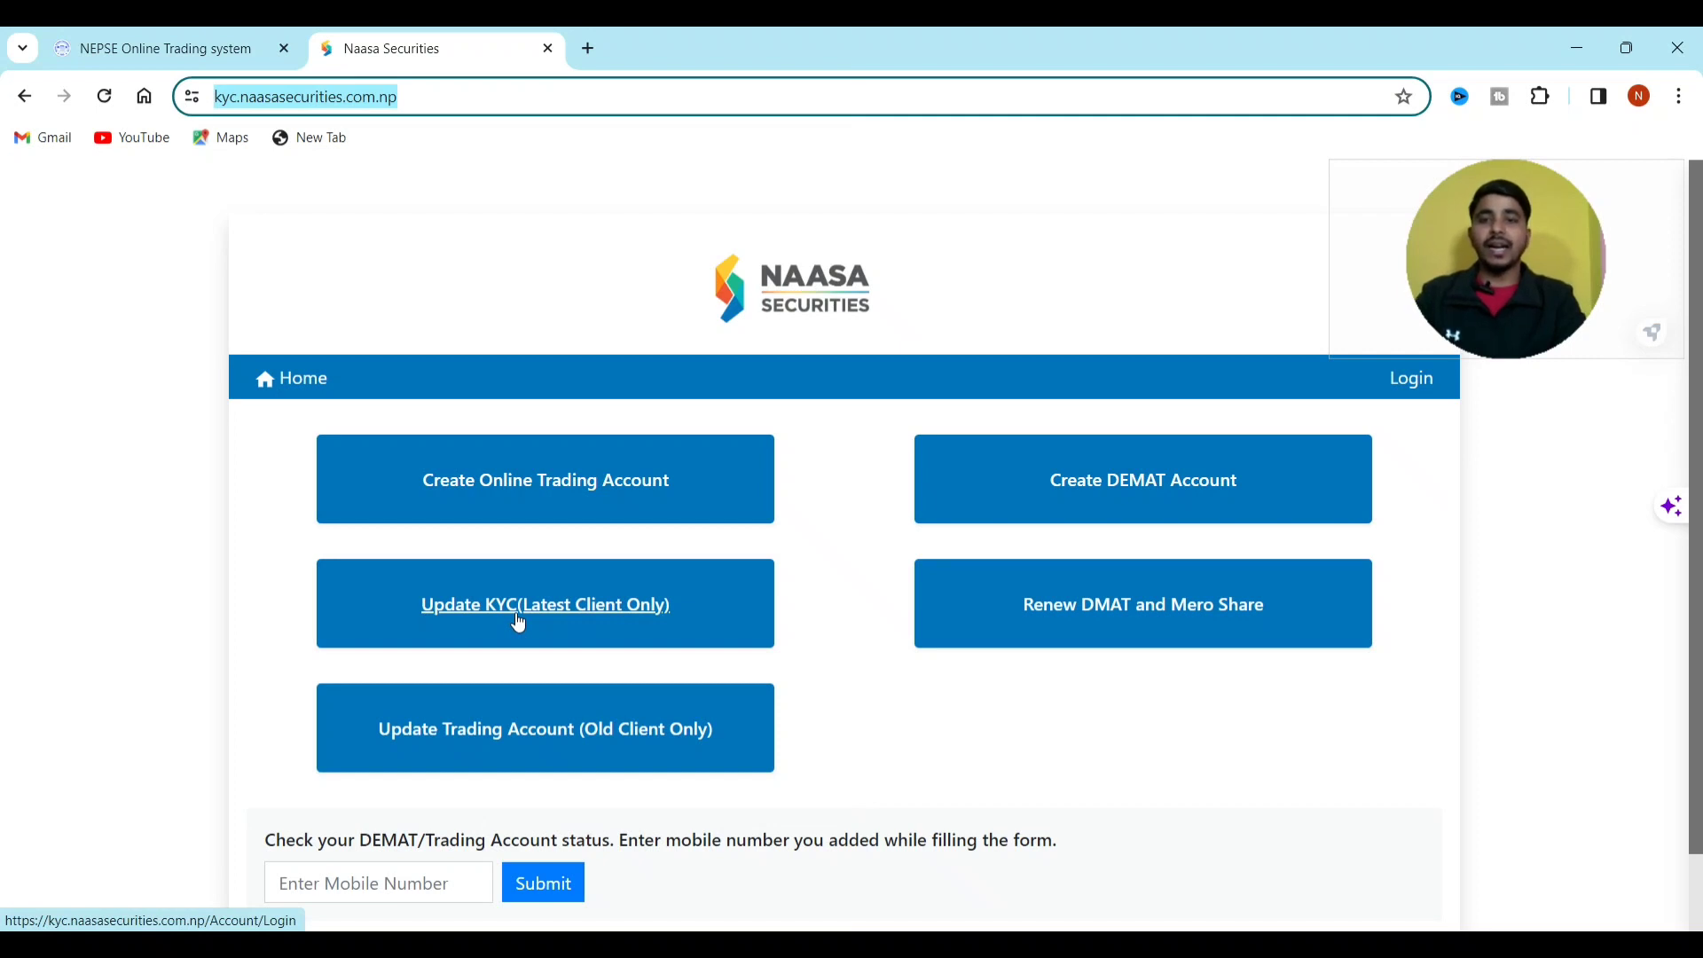
- Log in to the KYC update for latest clients with the mobile number and password, and open the DEMAT/Trading form for updating
left_click(520, 623)
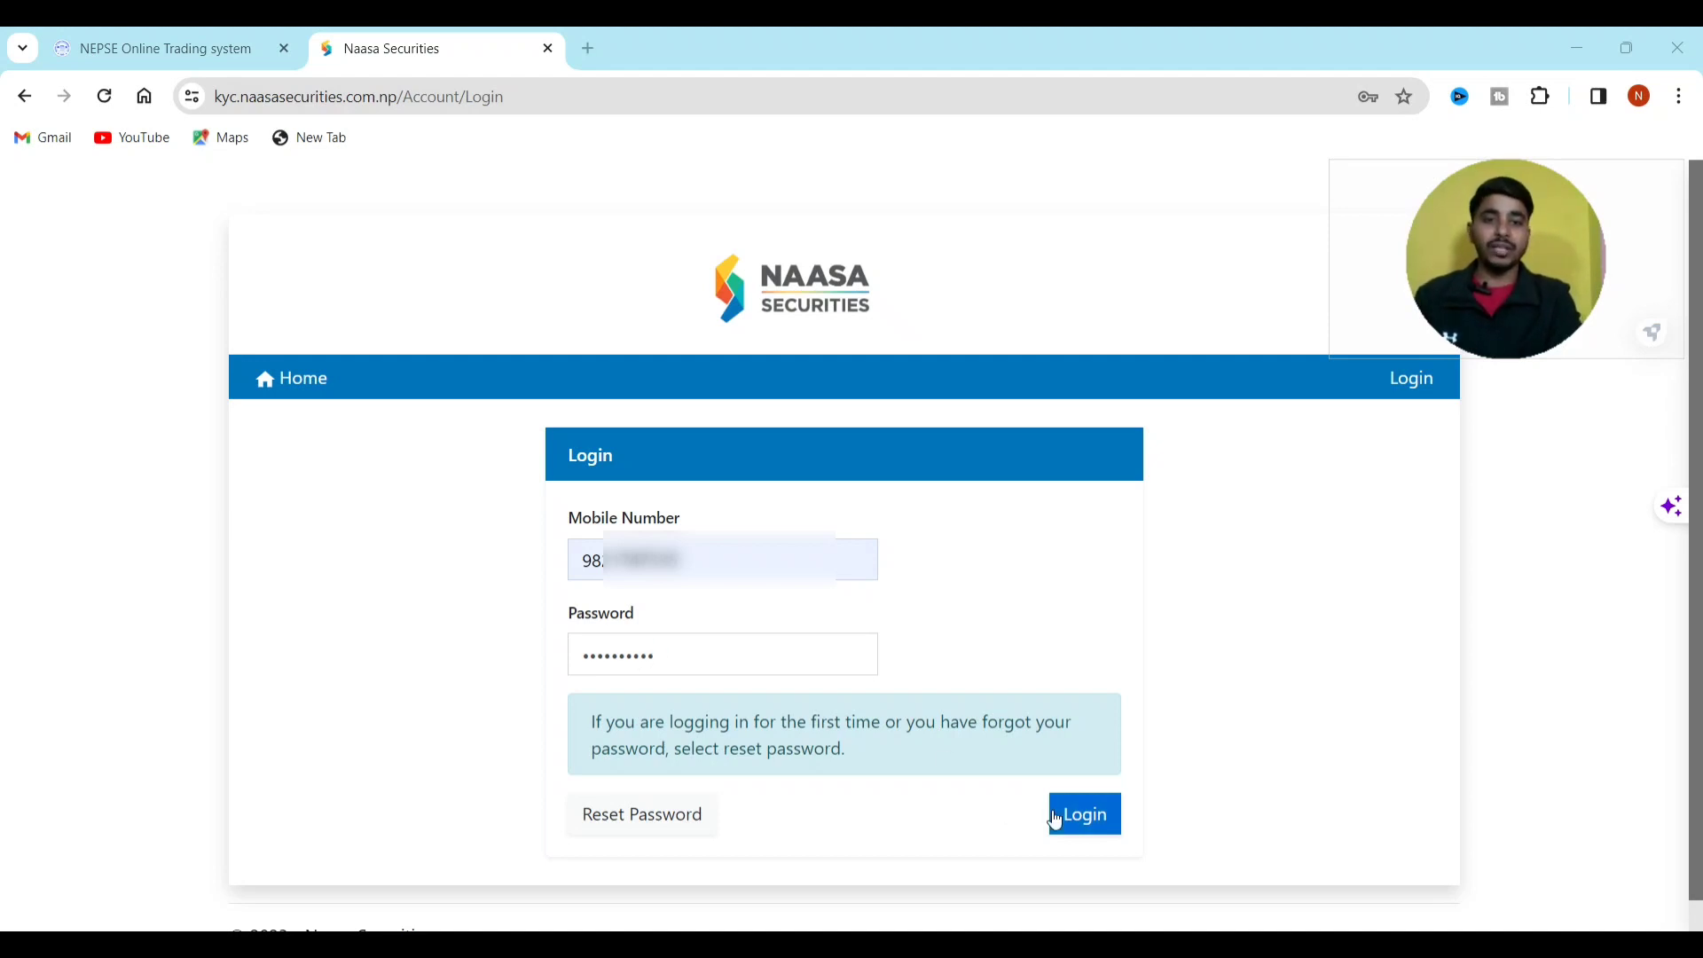
left_click(1084, 814)
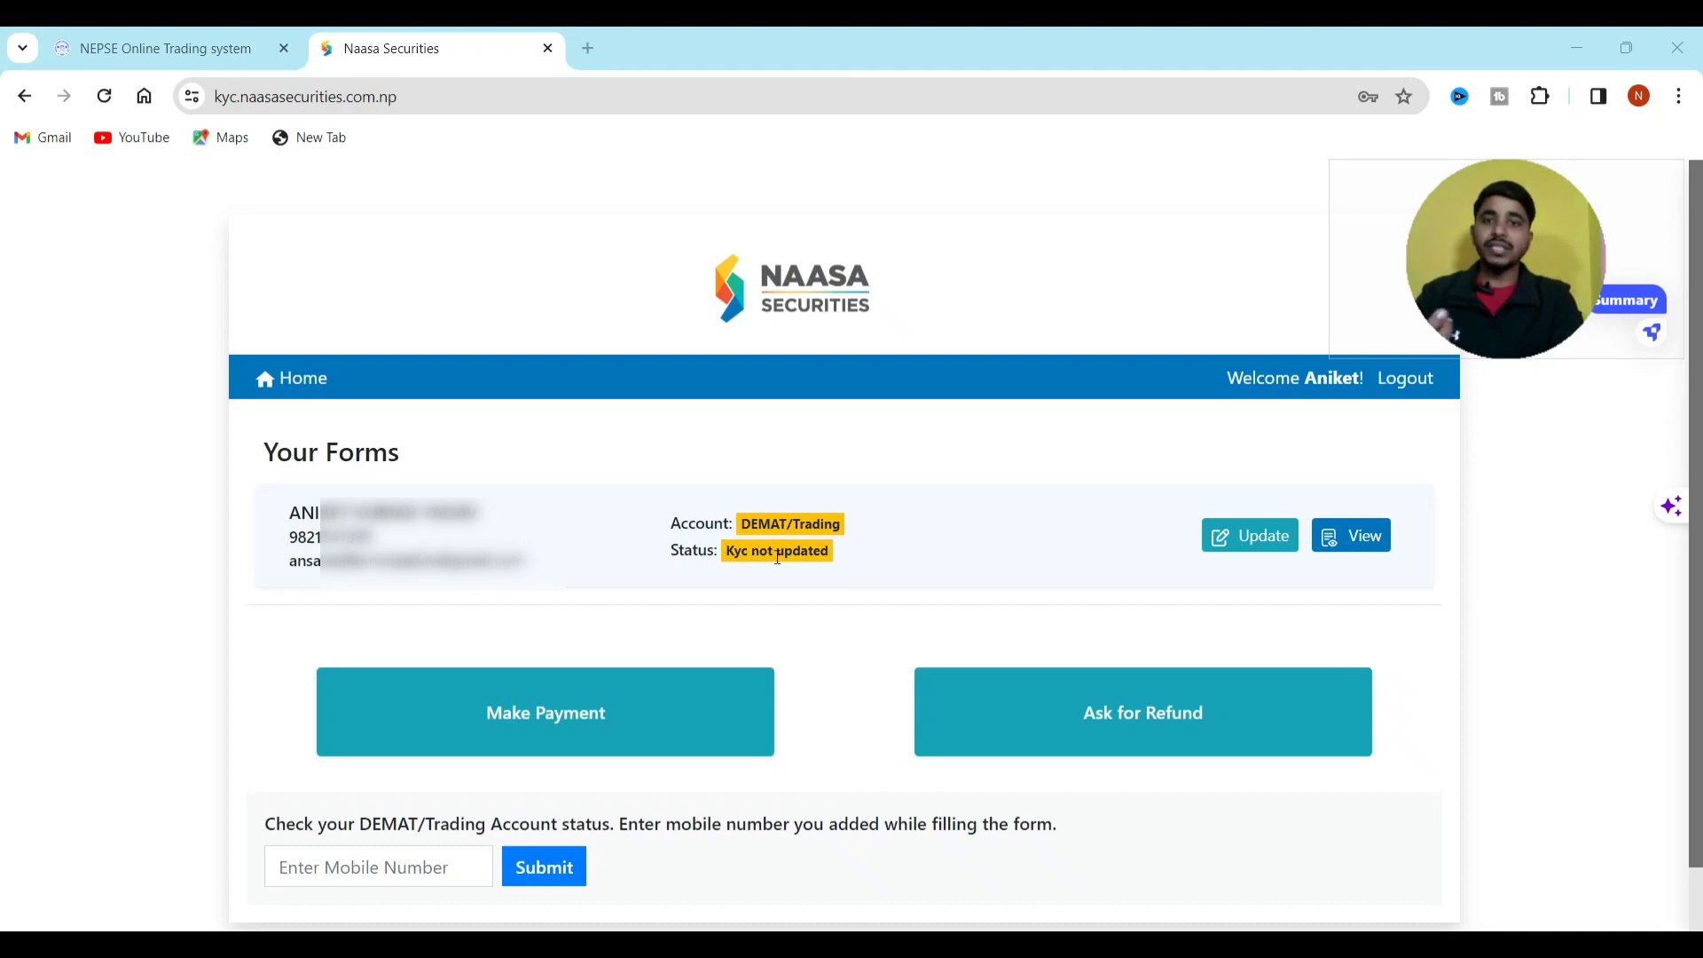
left_click(1264, 548)
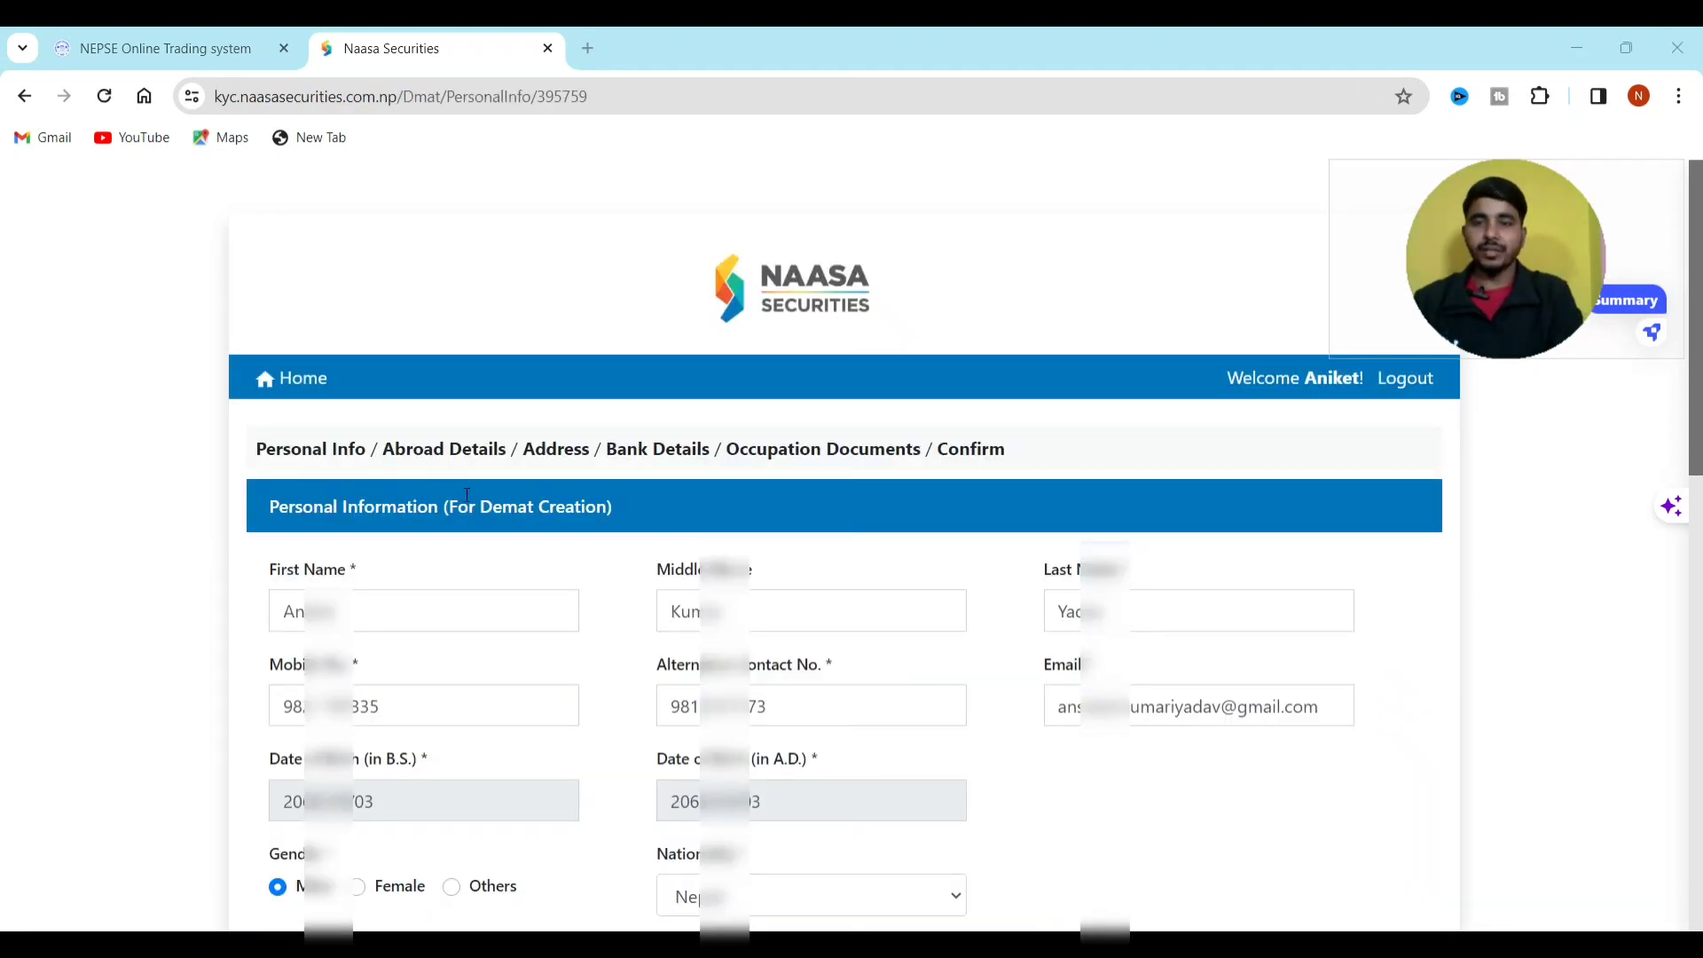
- Review the prefilled personal and family information, accept it, and proceed past the abroad residence page to the address details
scroll(3, 366, "down", 3)
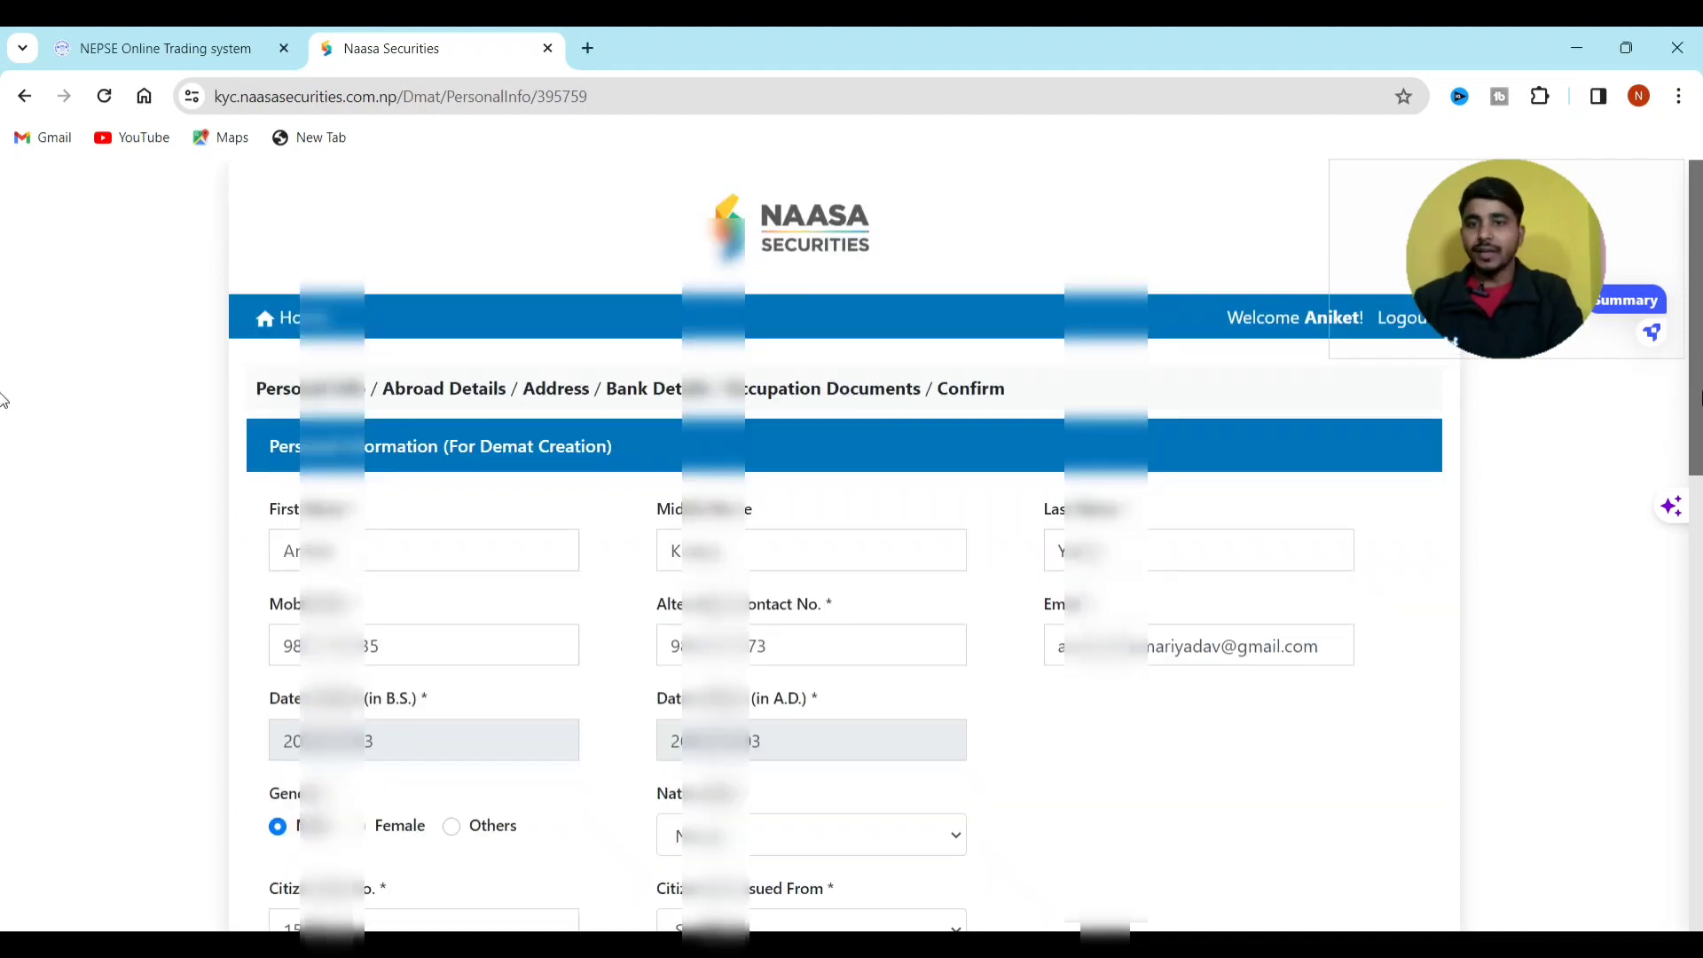
scroll(2, 469, "down", 1)
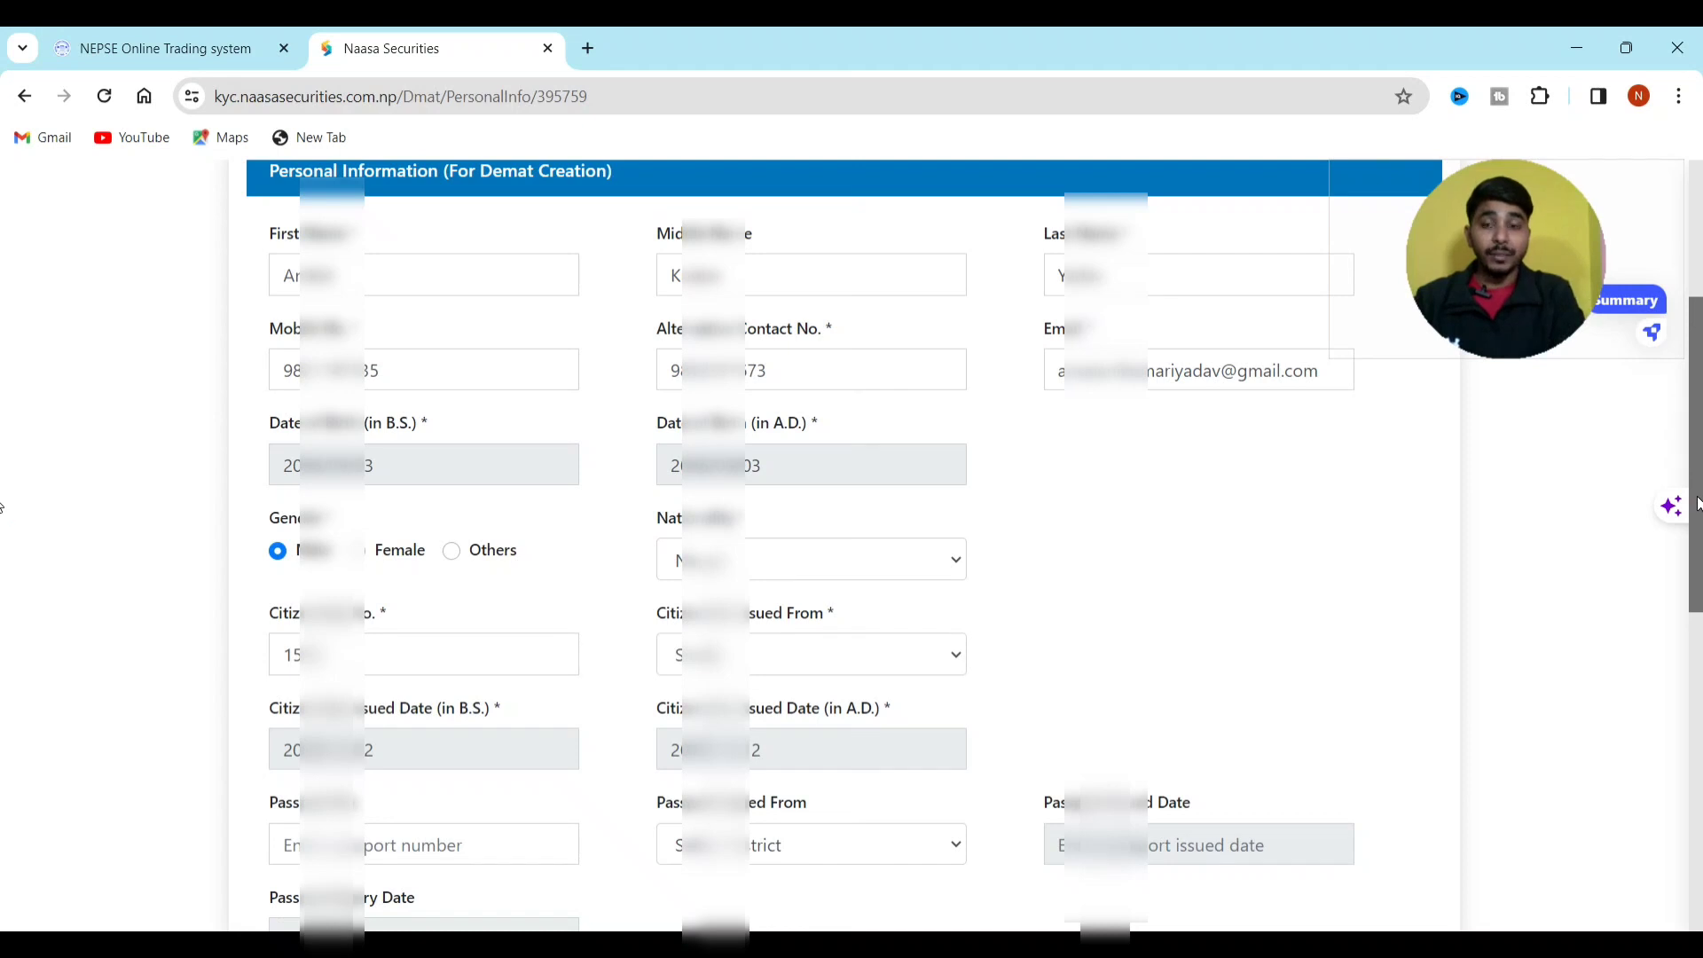
scroll(3, 506, "down", 1)
scroll(2, 533, "down", 1)
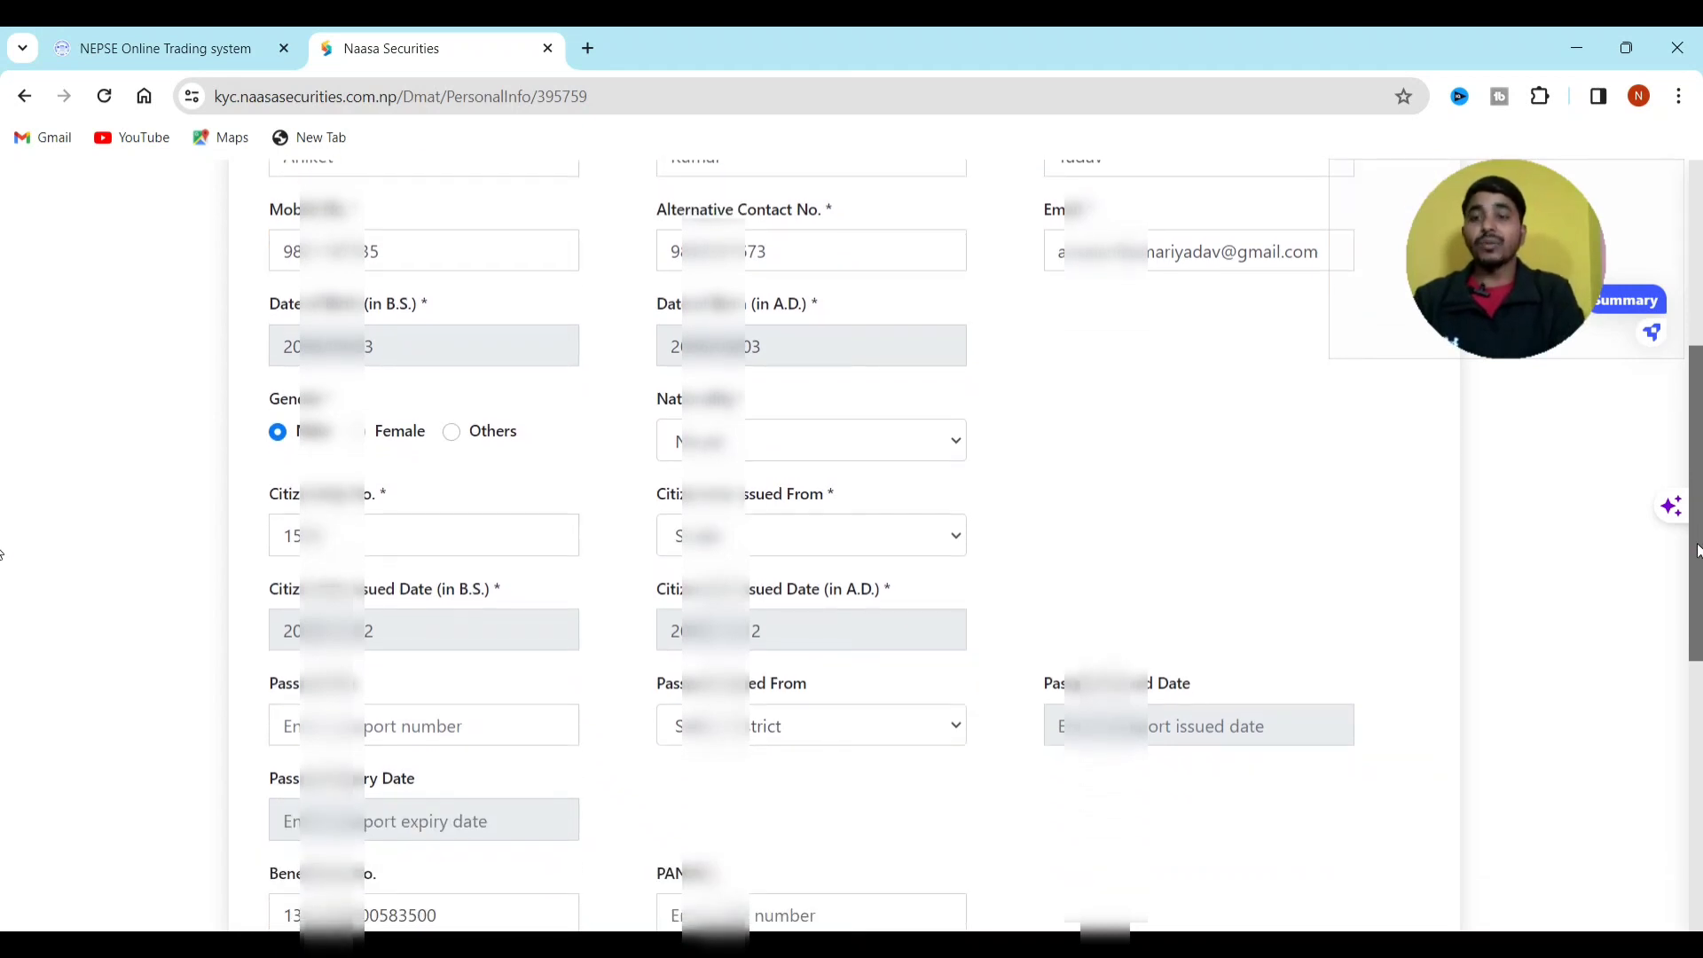
scroll(3, 555, "down", 4)
scroll(3, 674, "down", 3)
scroll(3, 783, "down", 2)
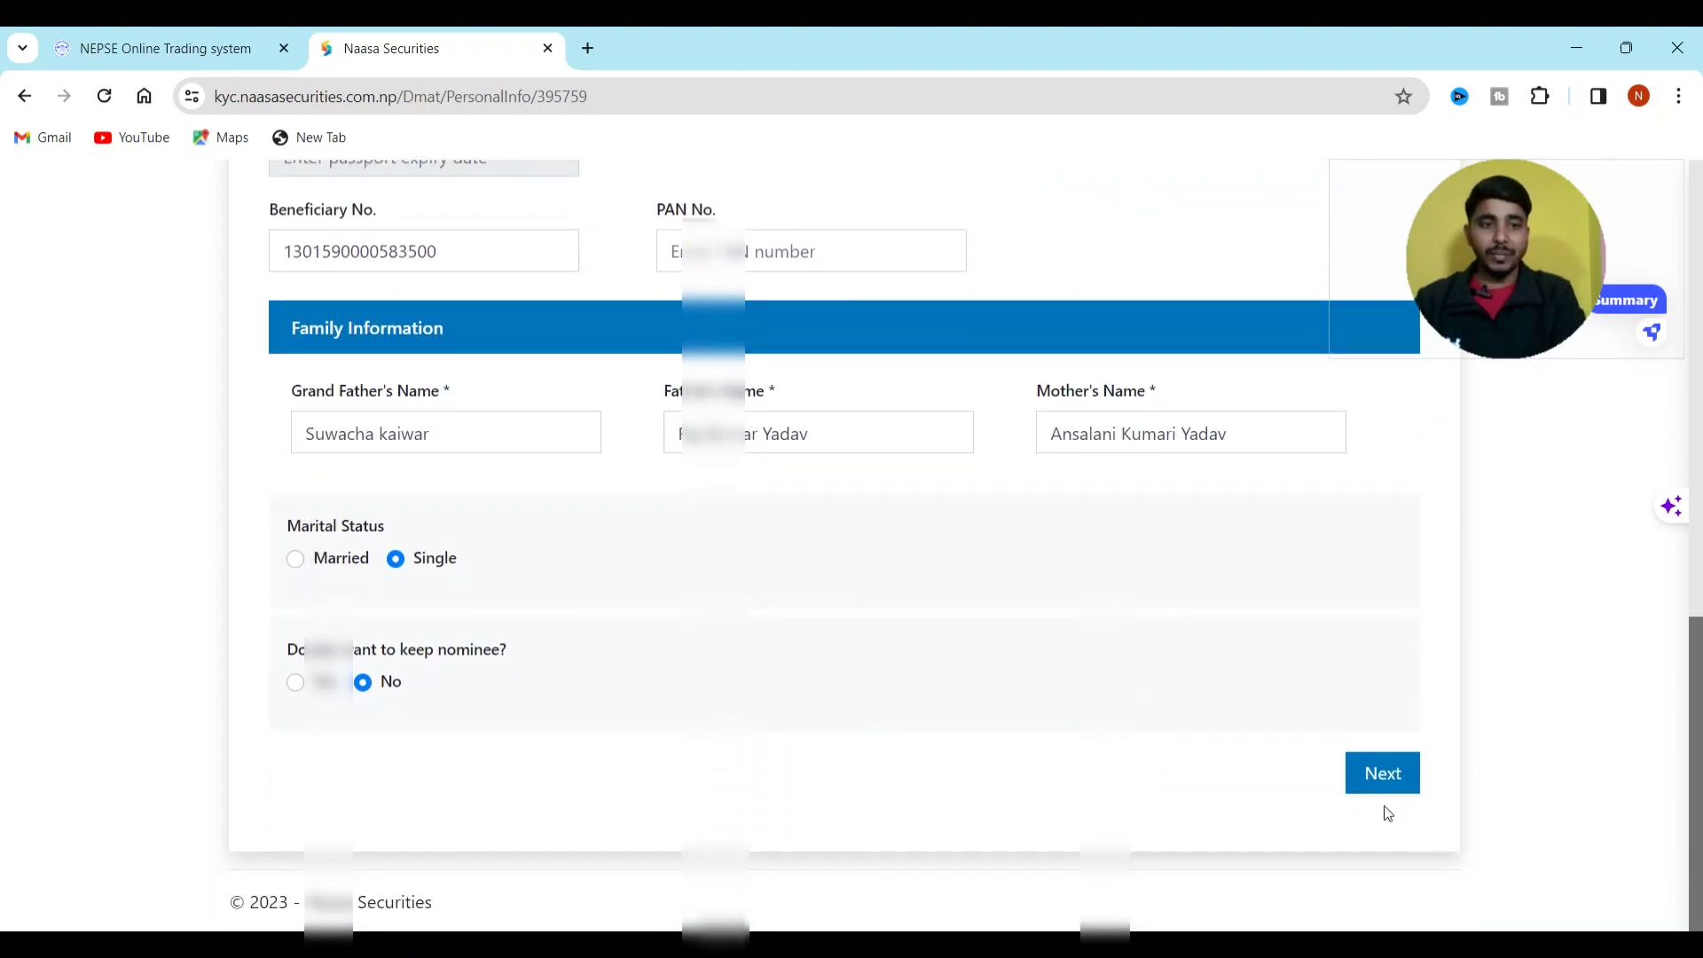
left_click(1373, 785)
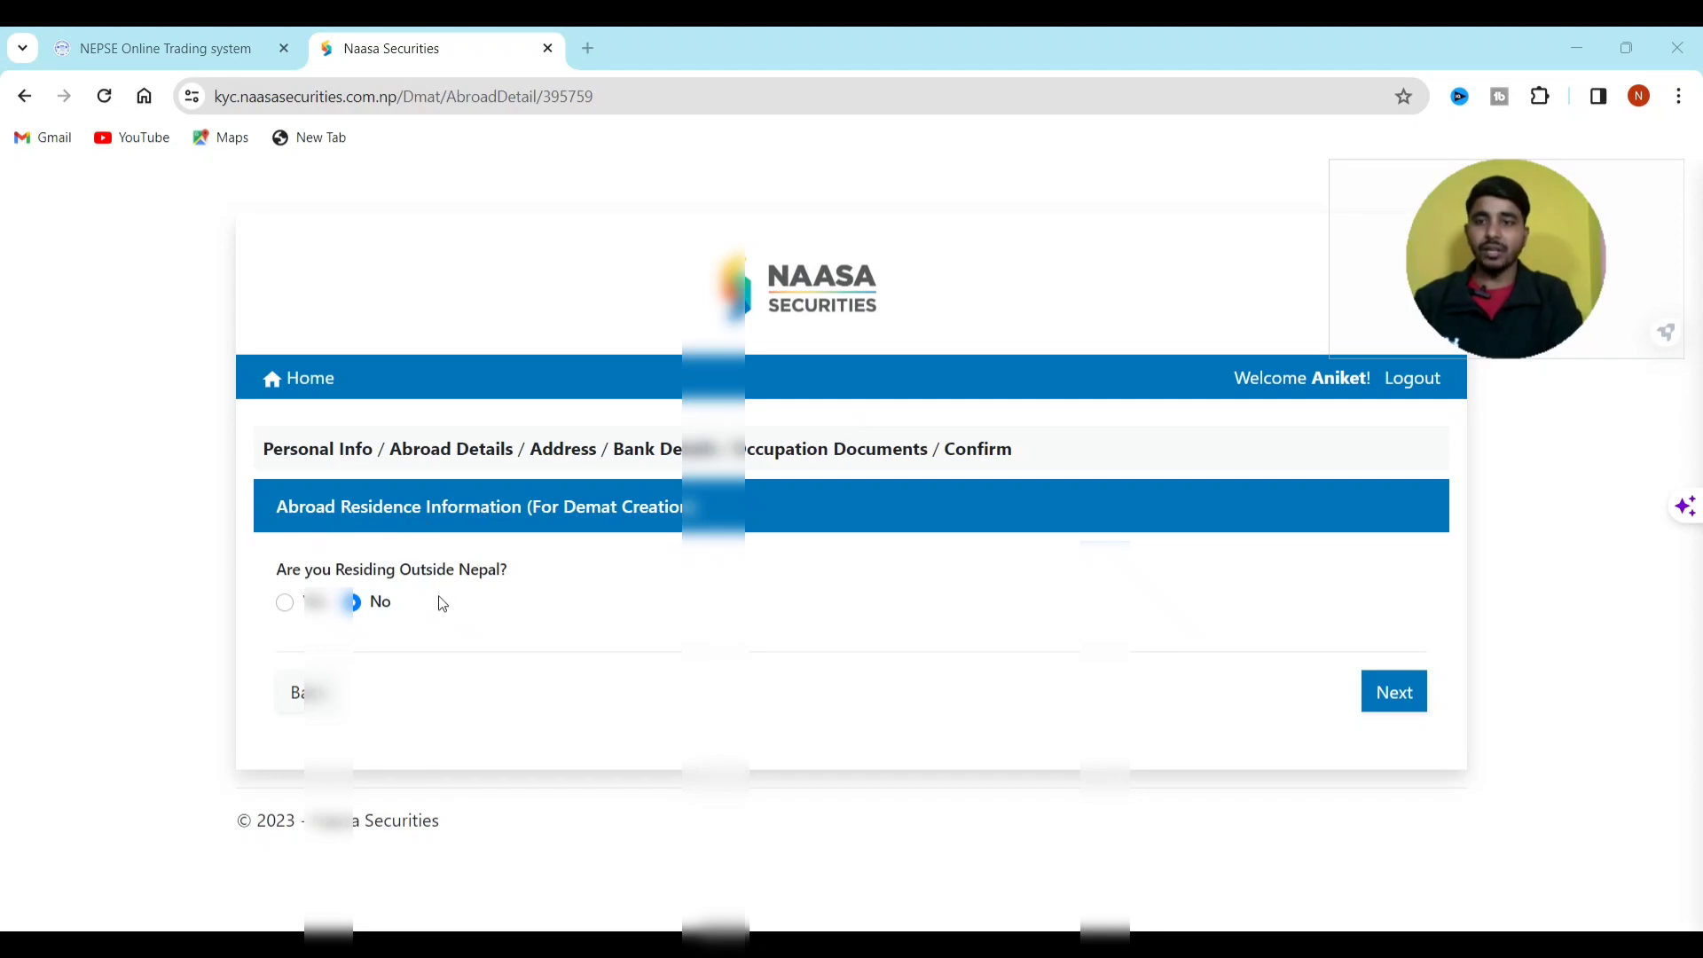
left_click(1395, 707)
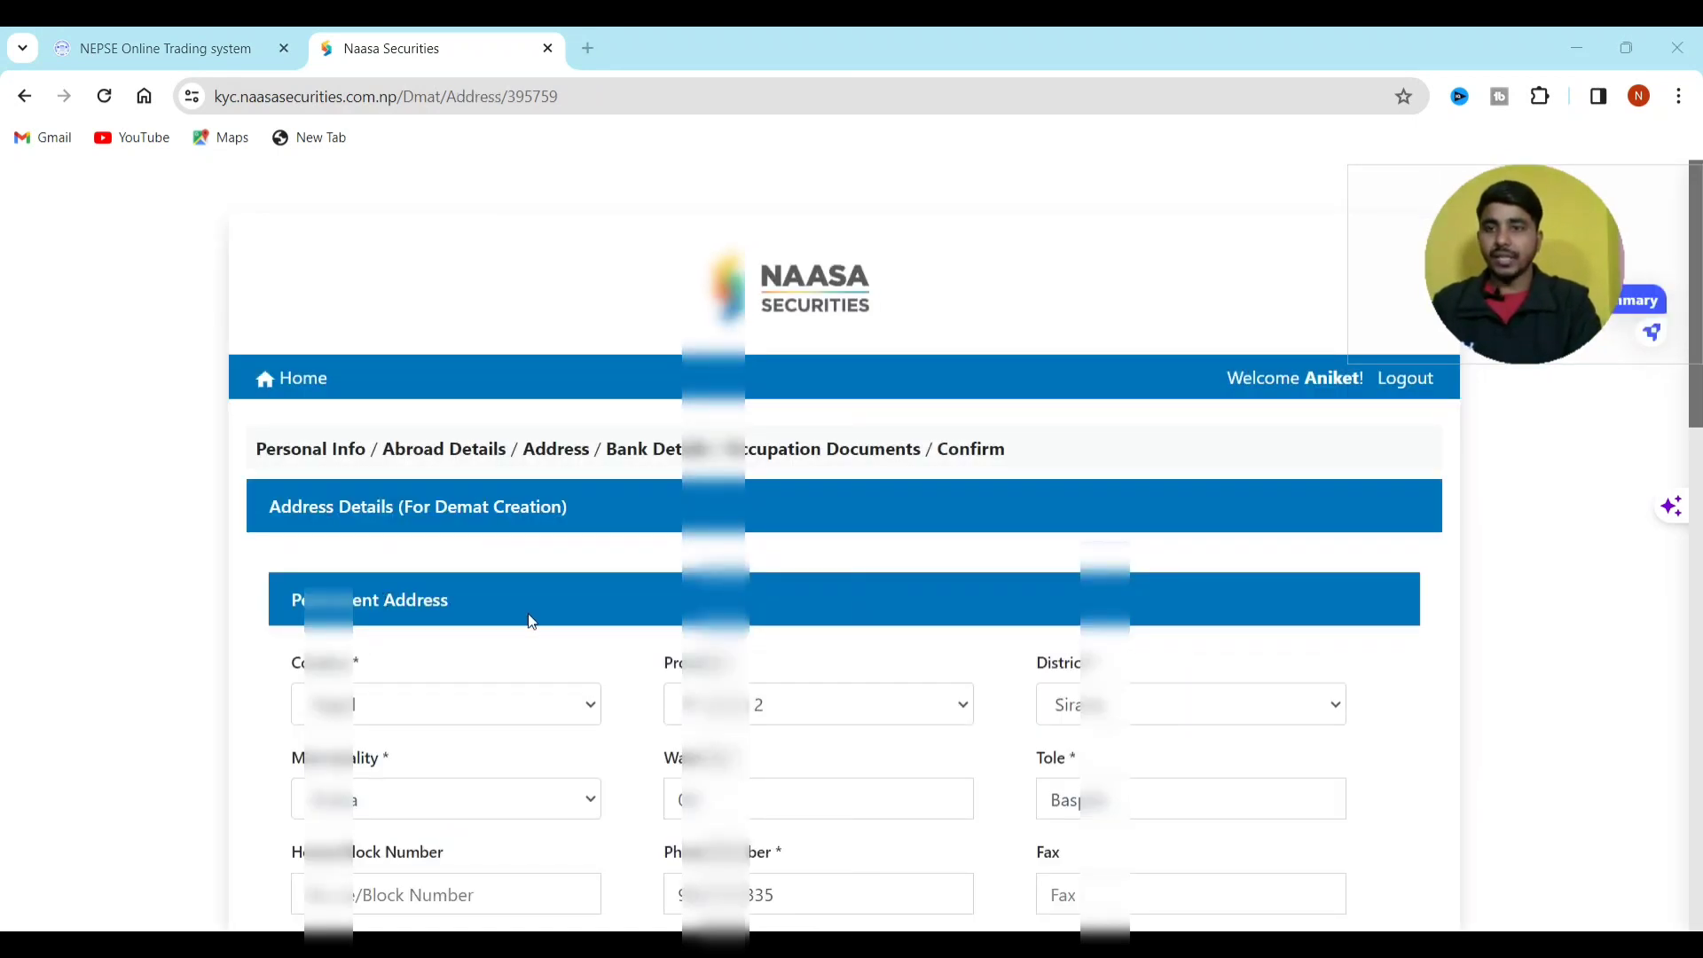
- Review the permanent and current addresses and the map location, and proceed to the bank account details
left_click_drag(1698, 417, 1697, 493)
scroll(2, 495, "down", 5)
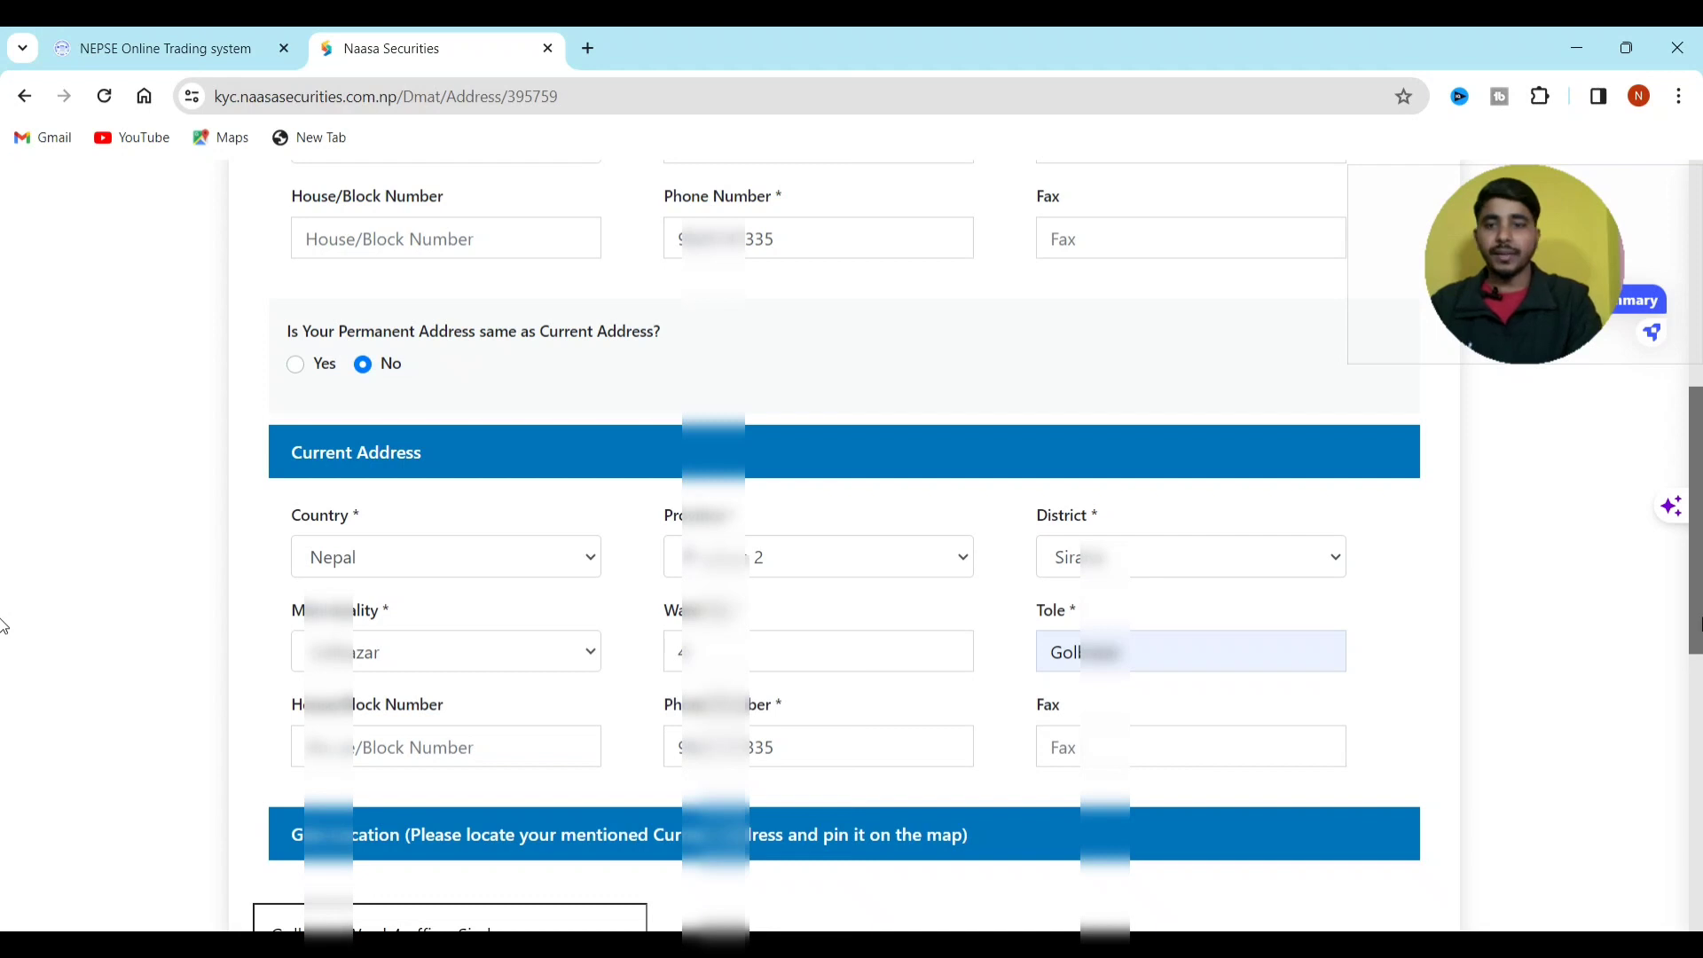
scroll(3, 626, "down", 2)
scroll(4, 650, "down", 5)
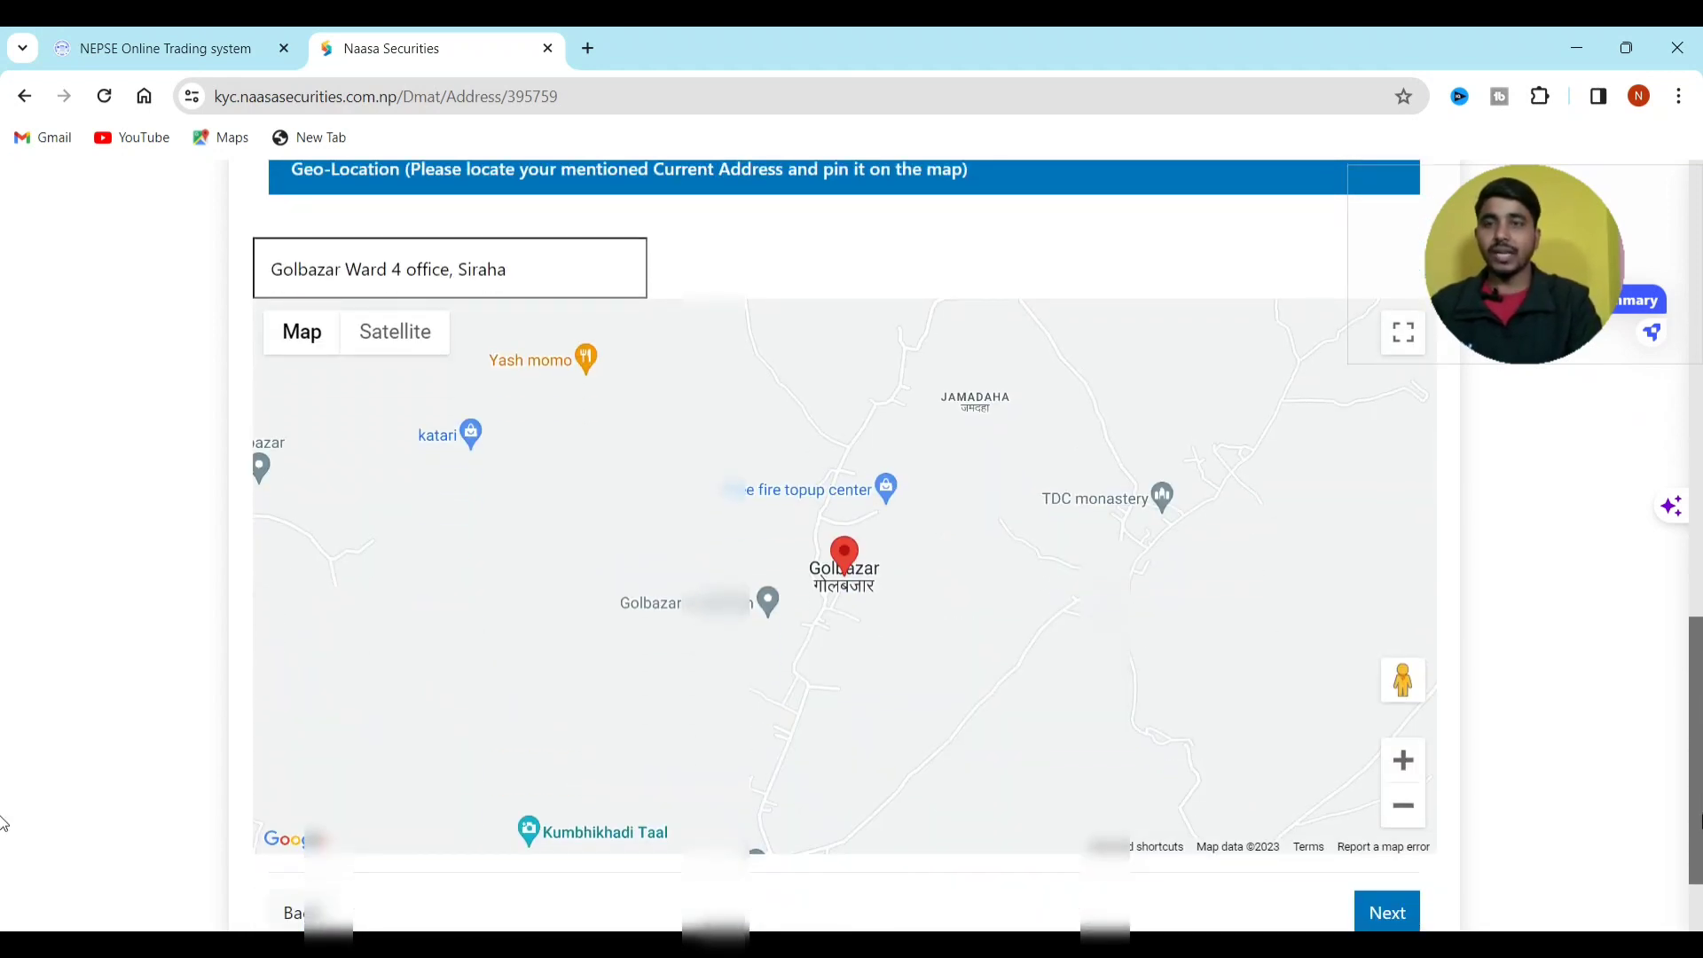
scroll(3, 799, "up", 6)
scroll(4, 691, "down", 2)
scroll(3, 798, "down", 6)
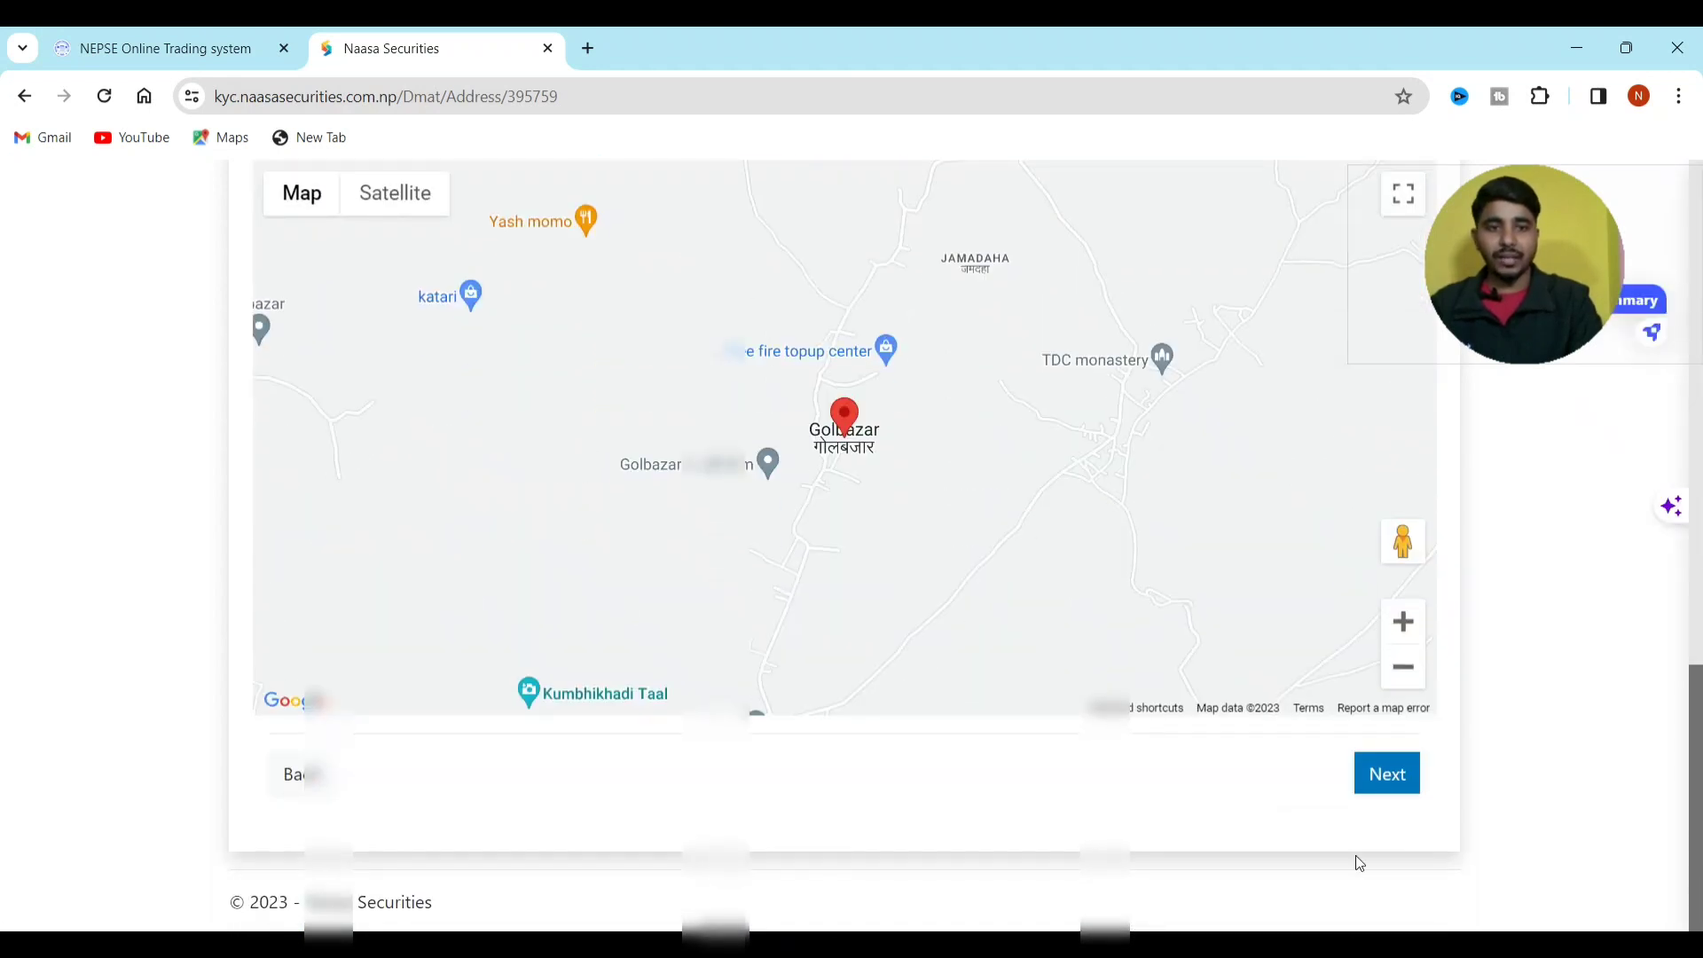
left_click(1376, 791)
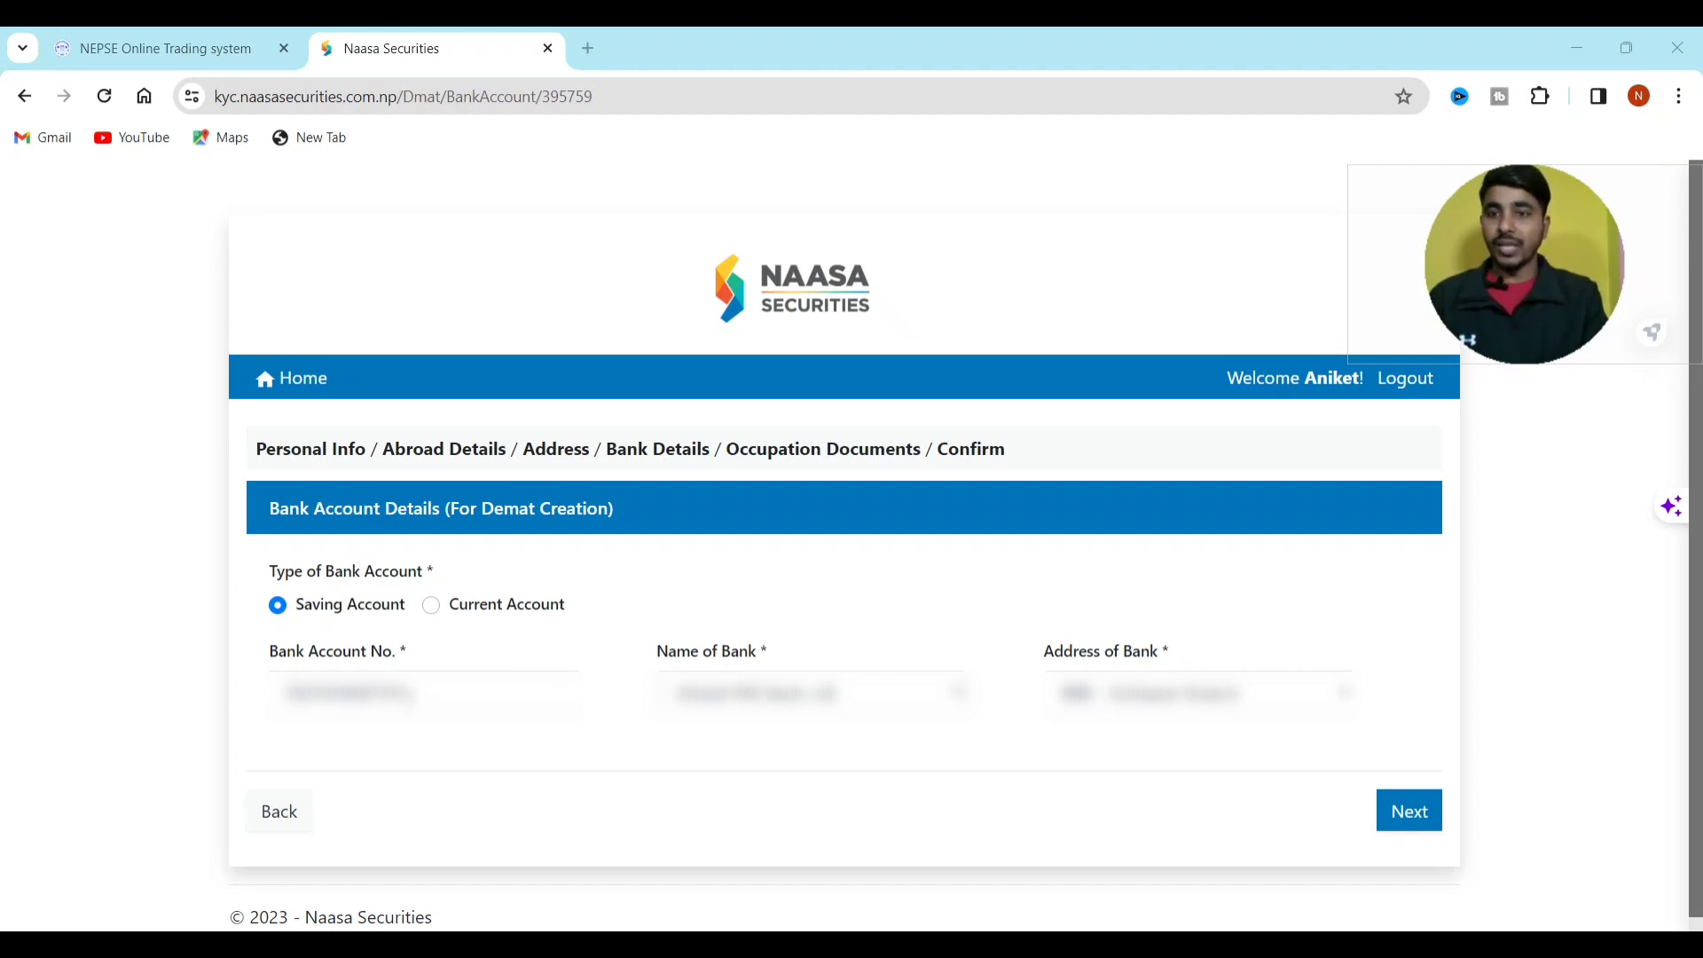
- Check the bank account and occupation details, accept both pages, and proceed to the documentation page
left_click(413, 692)
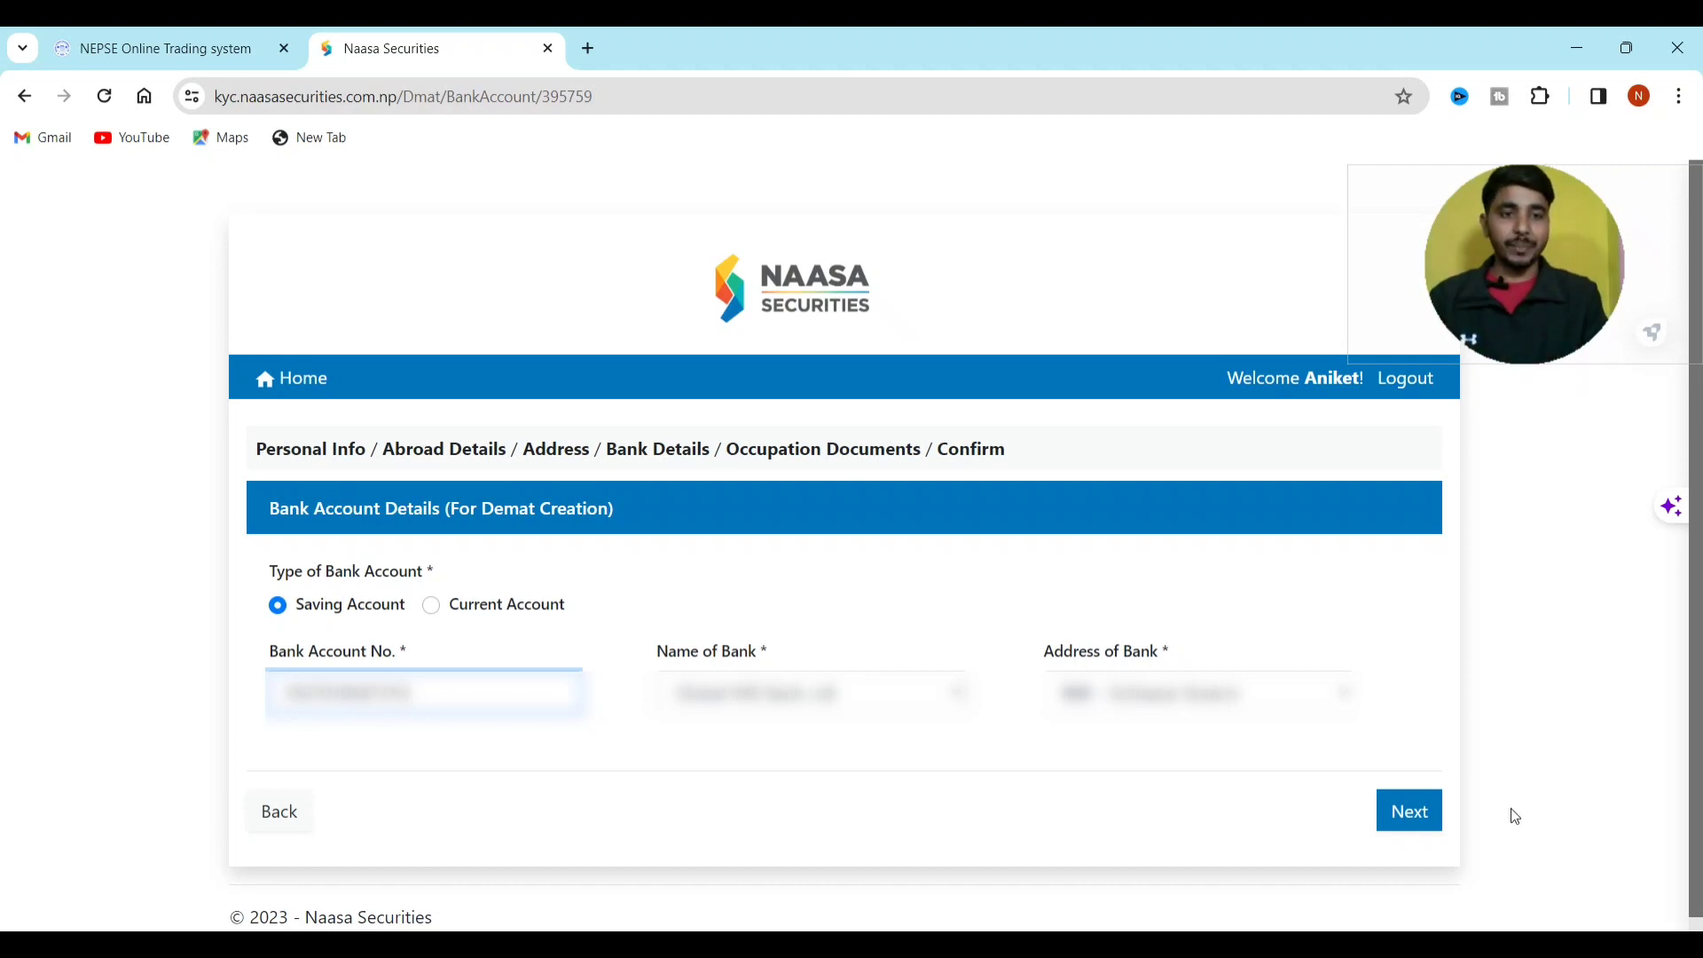
left_click(1426, 828)
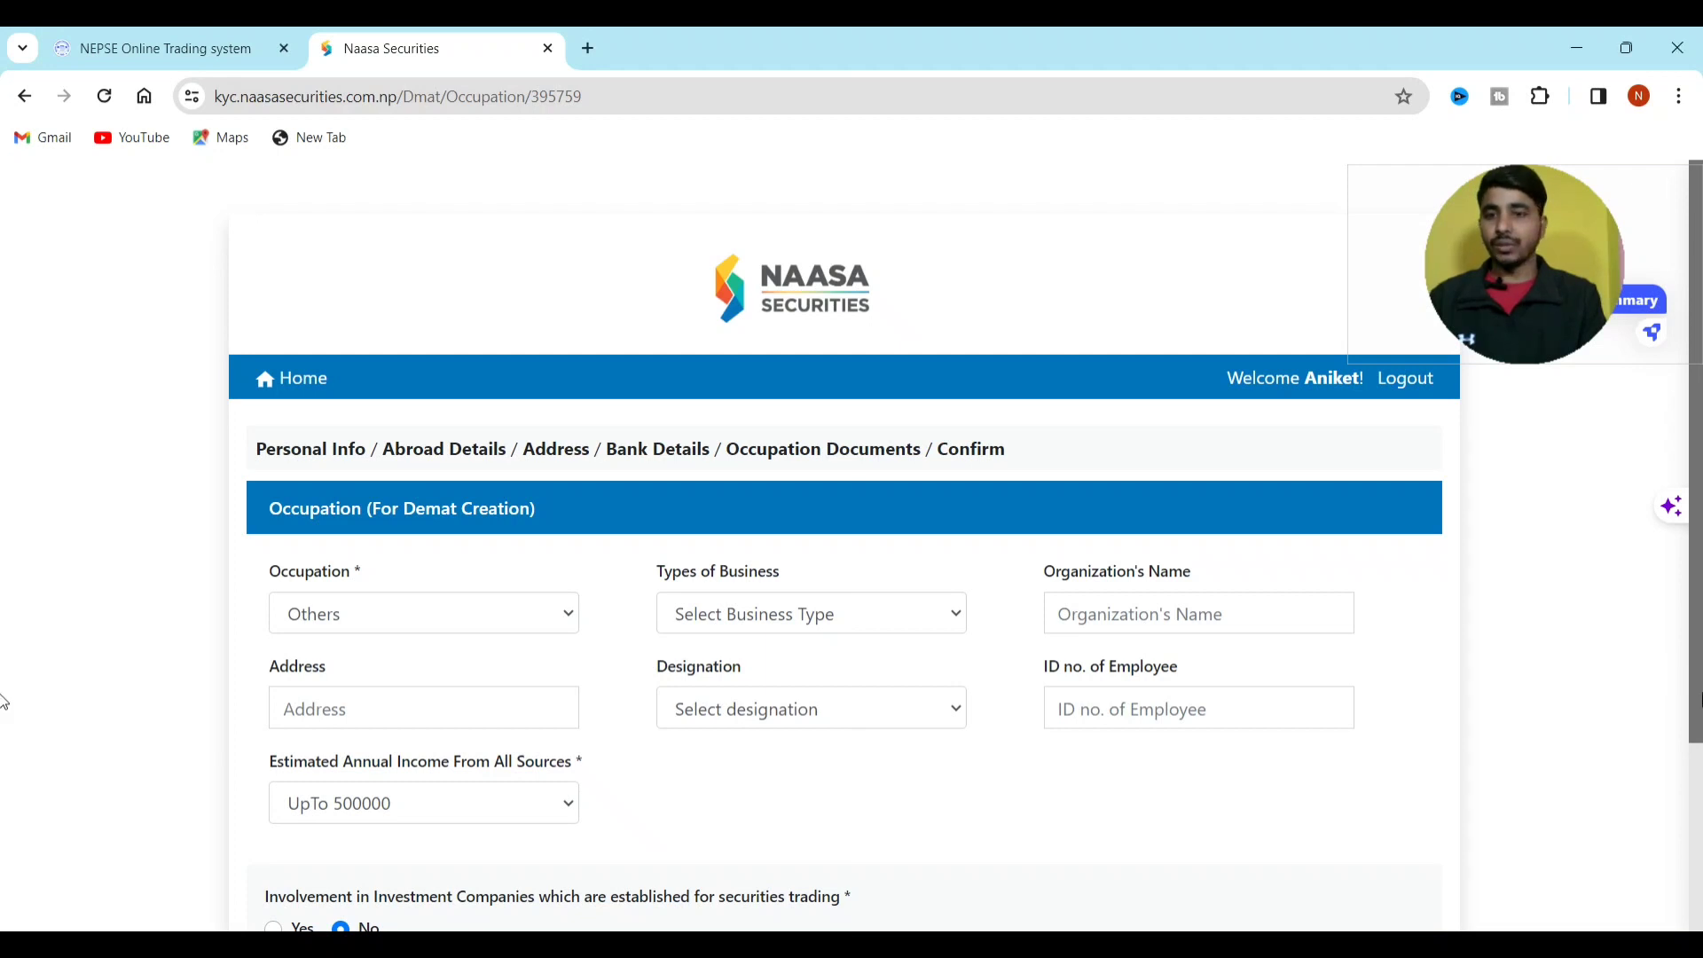
scroll(3, 695, "down", 2)
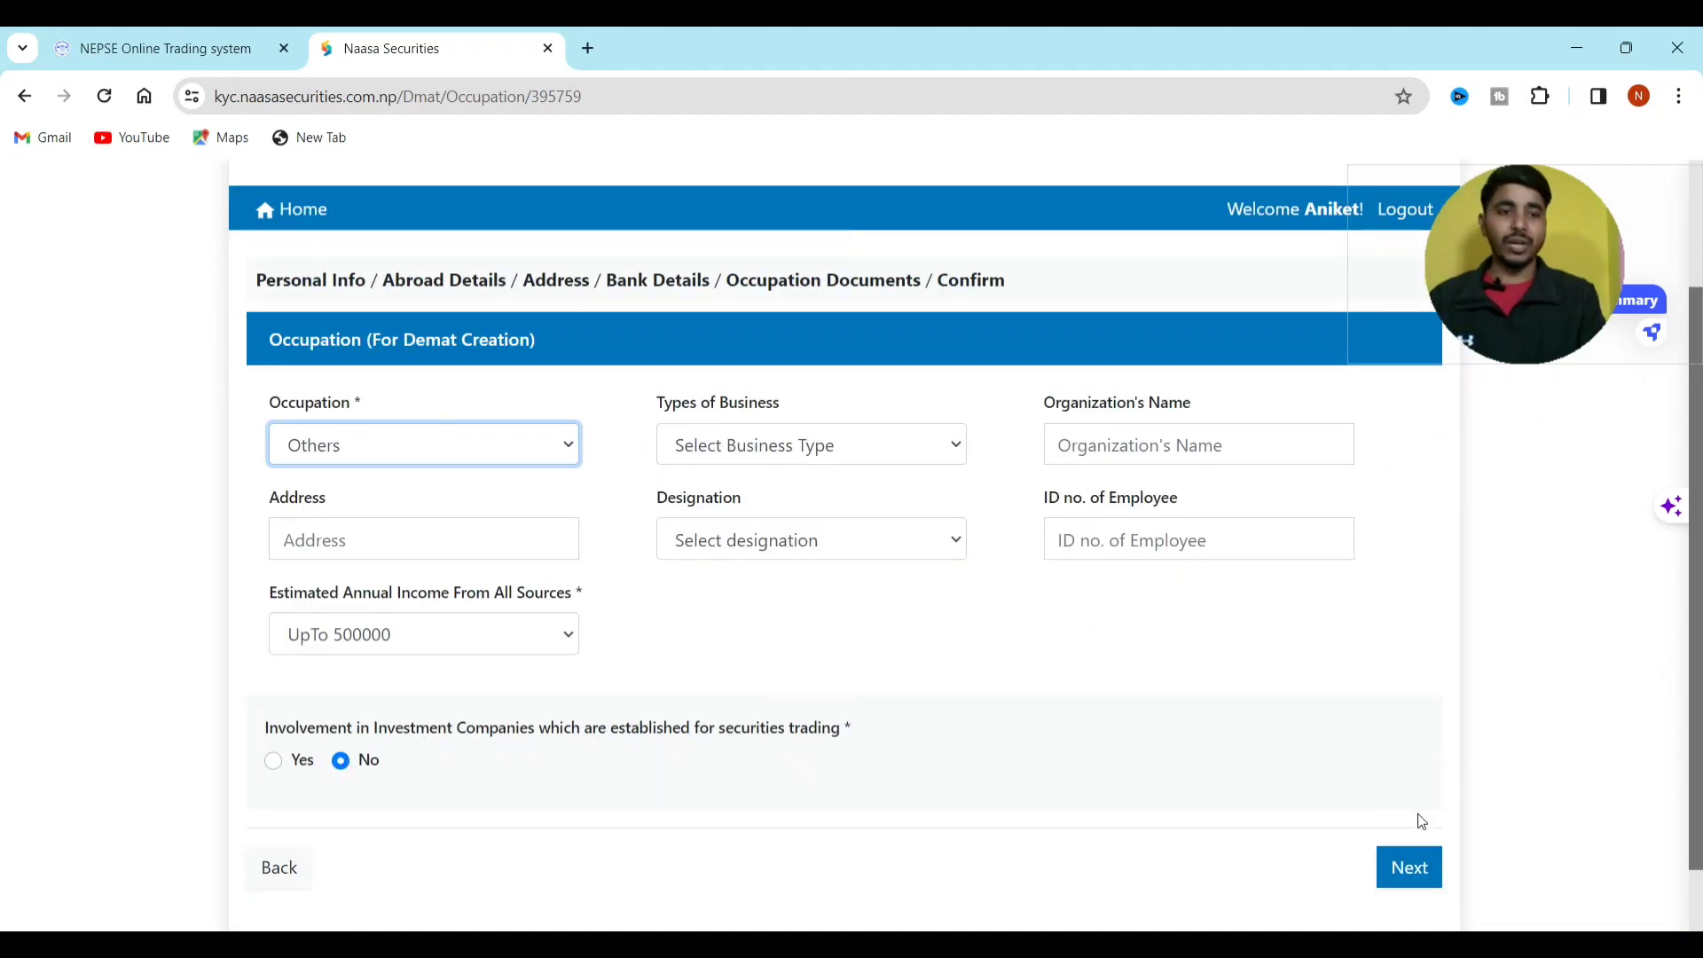
left_click(1419, 867)
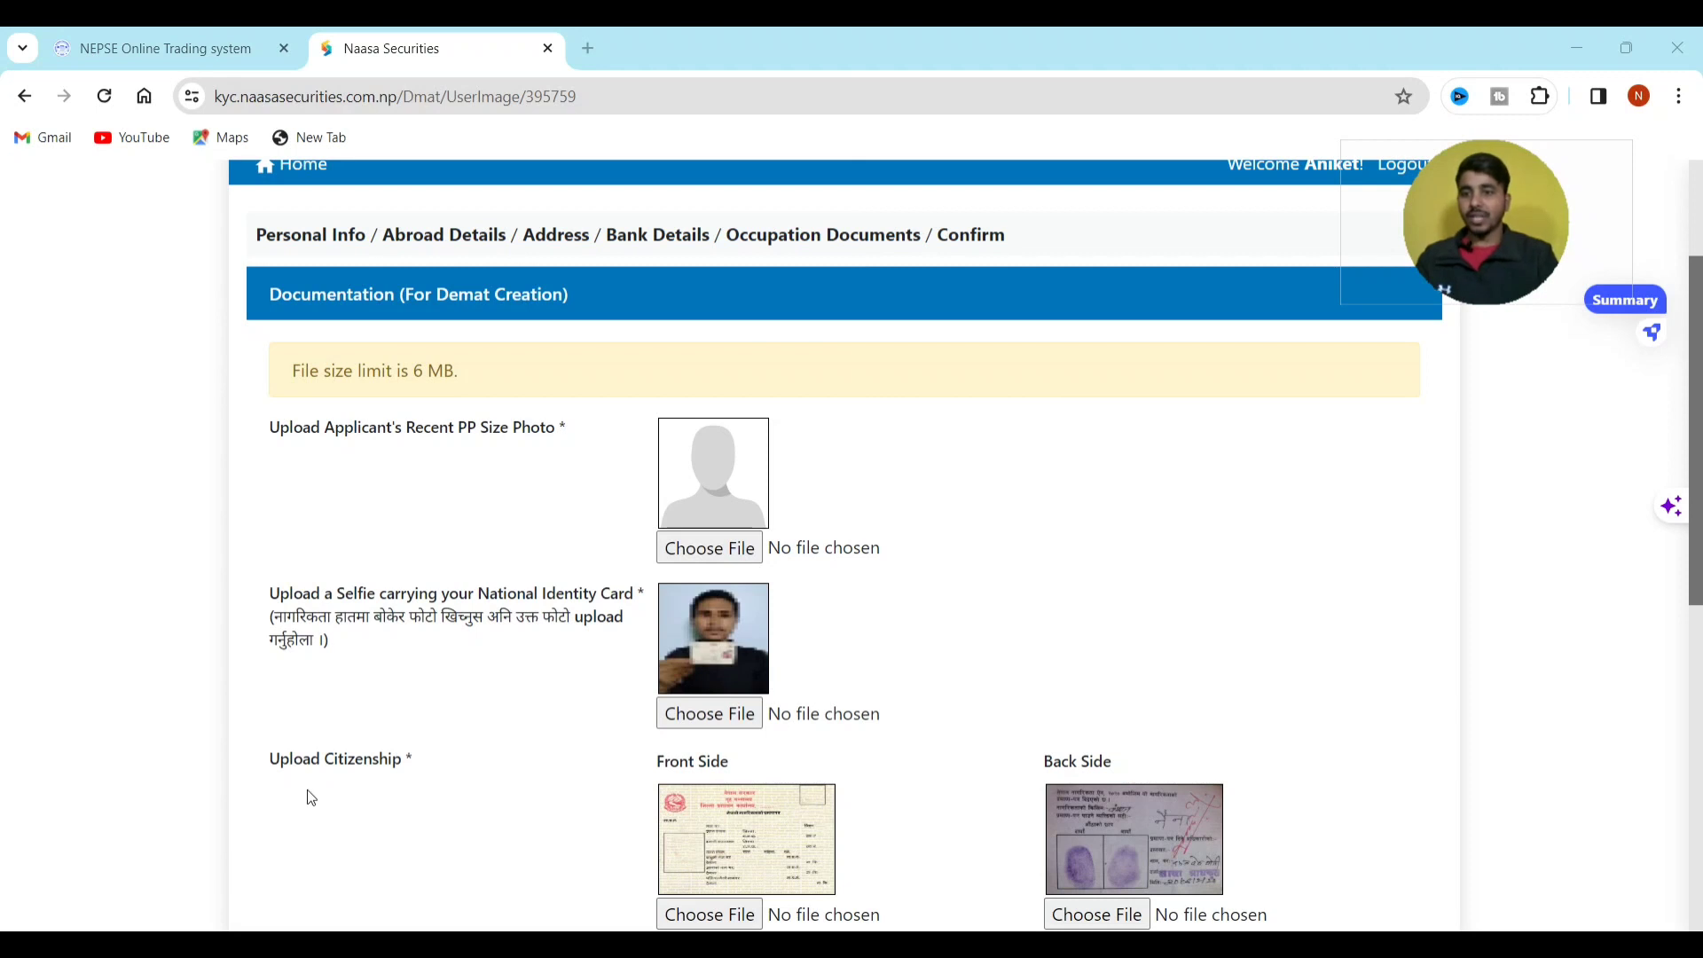
- Upload the applicant's photo, selfie with ID, both citizenship sides, signature, thumbprints and location map, and proceed to the confirmation page
mouse_move(1056, 814)
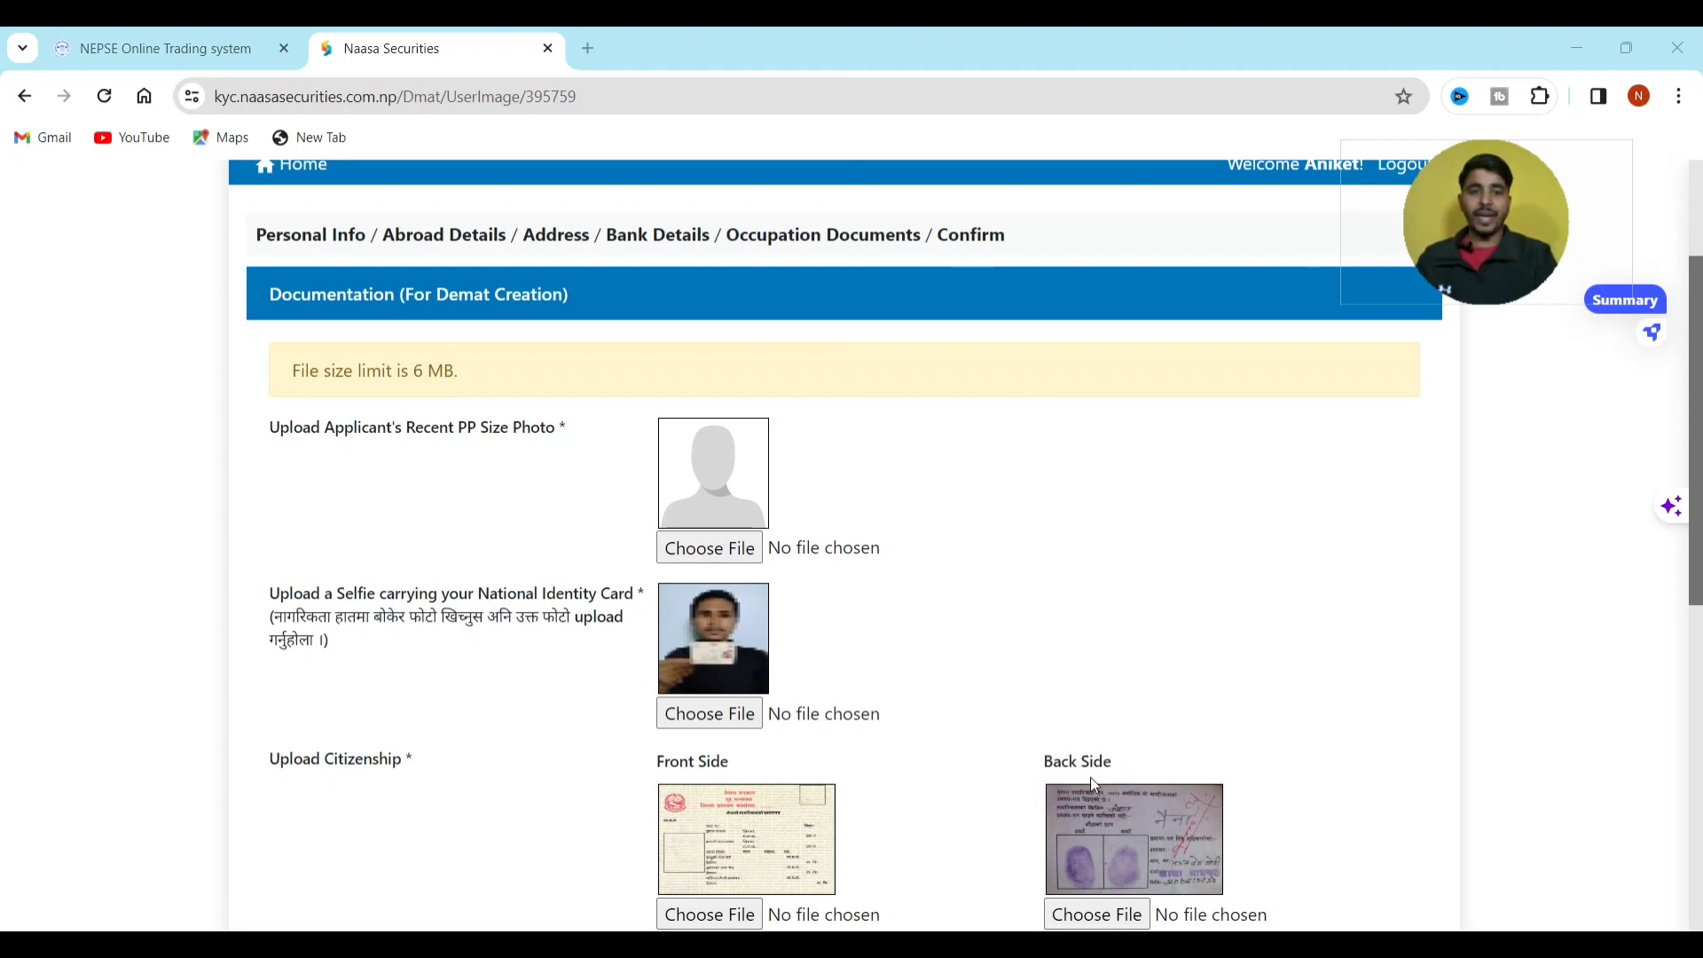
scroll(3, 594, "down", 2)
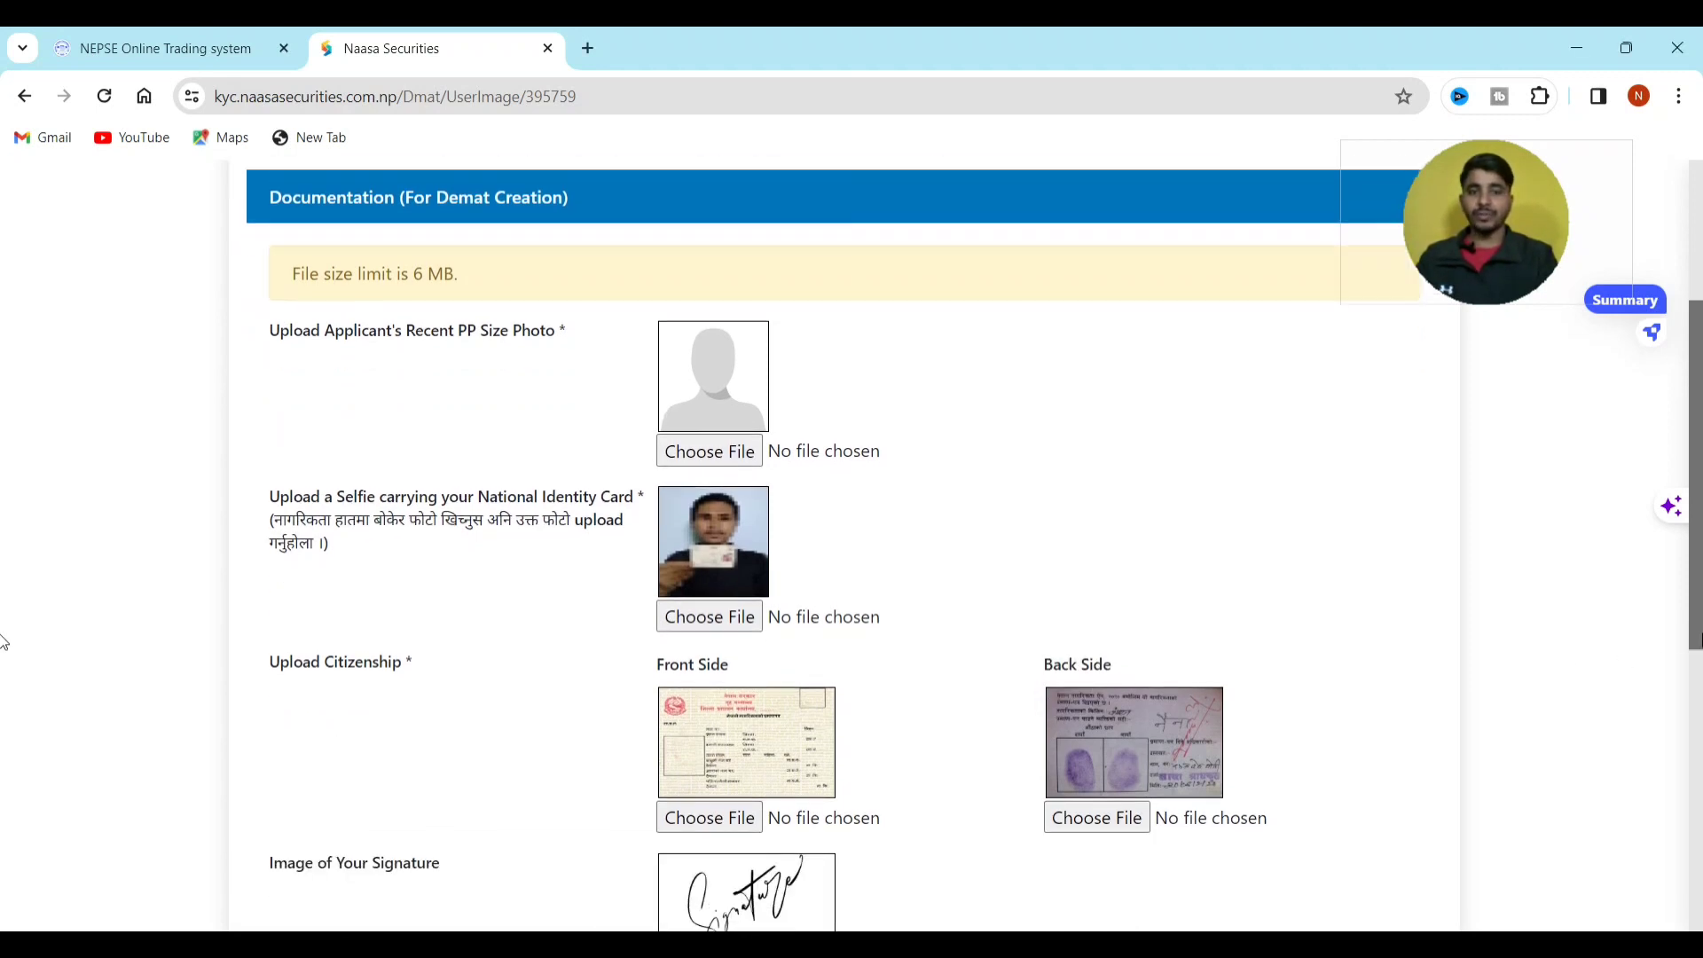
scroll(3, 722, "down", 2)
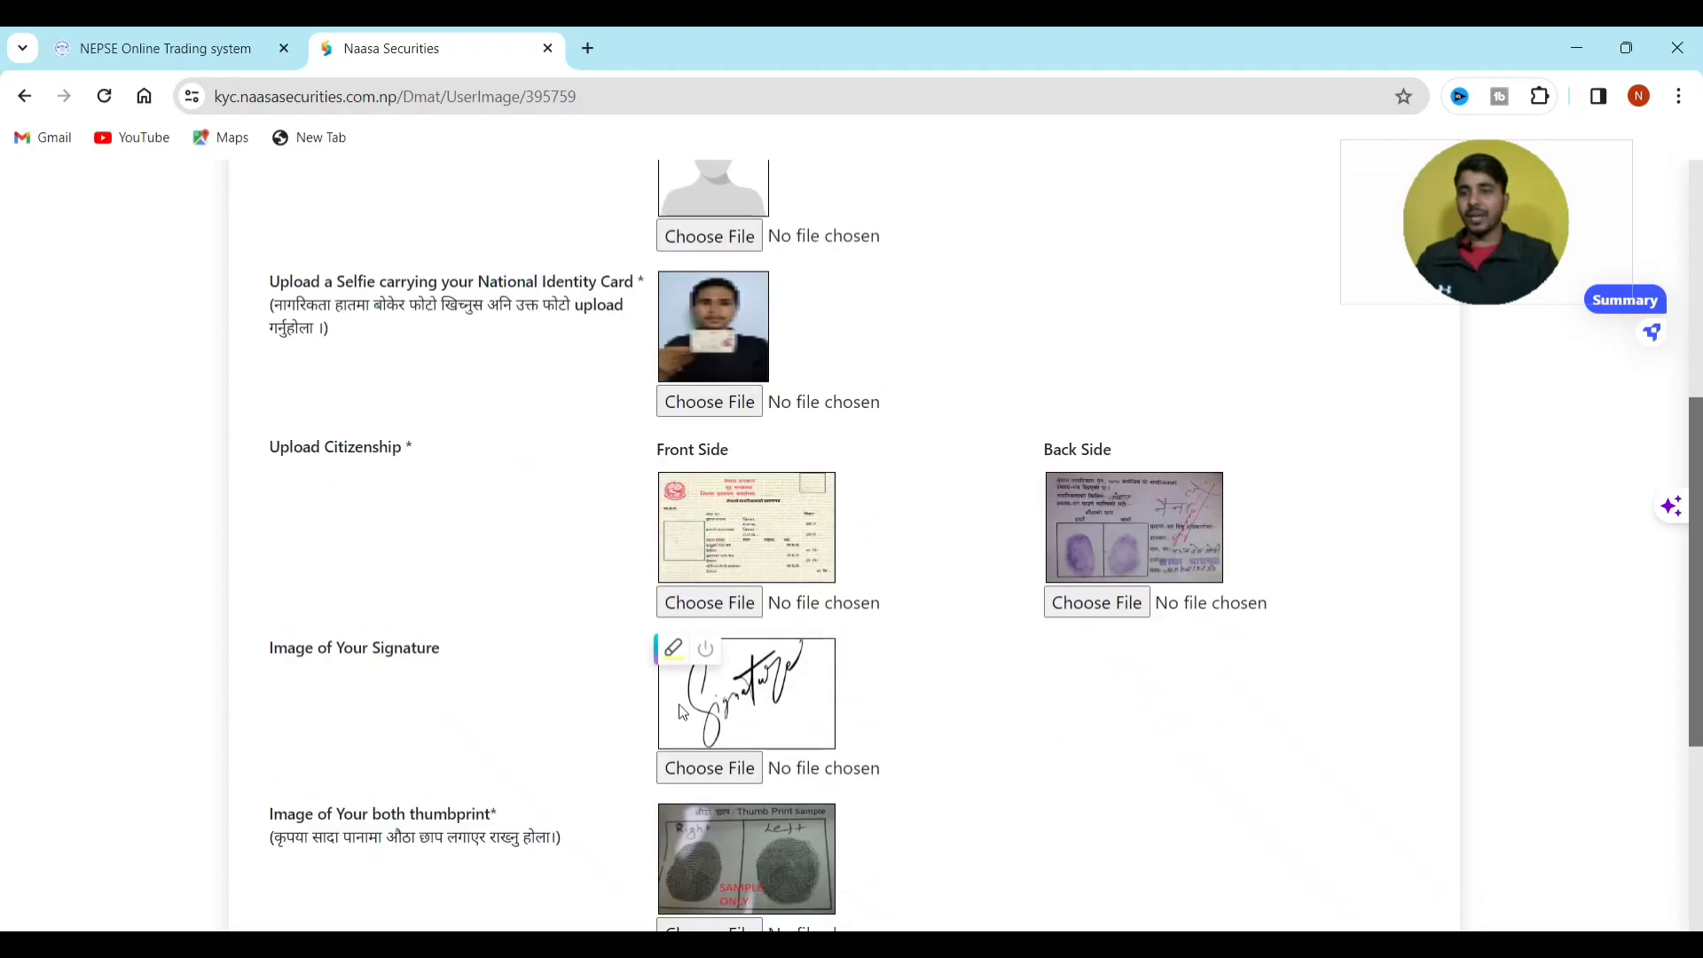
mouse_move(756, 704)
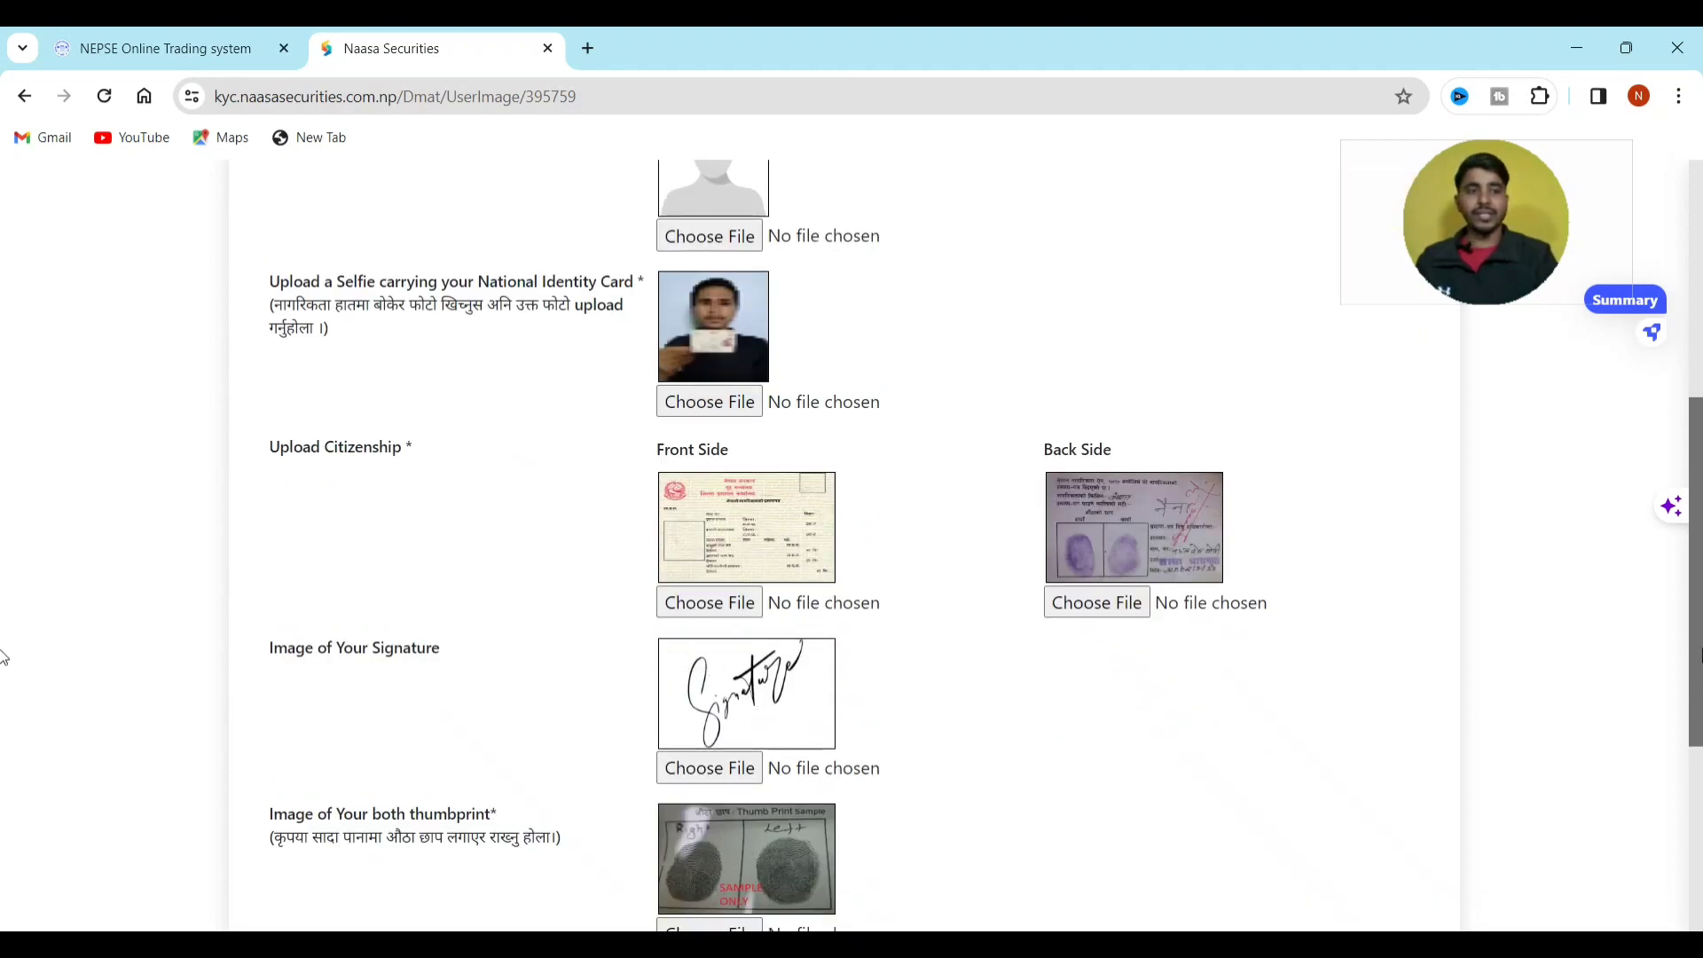
scroll(3, 683, "down", 3)
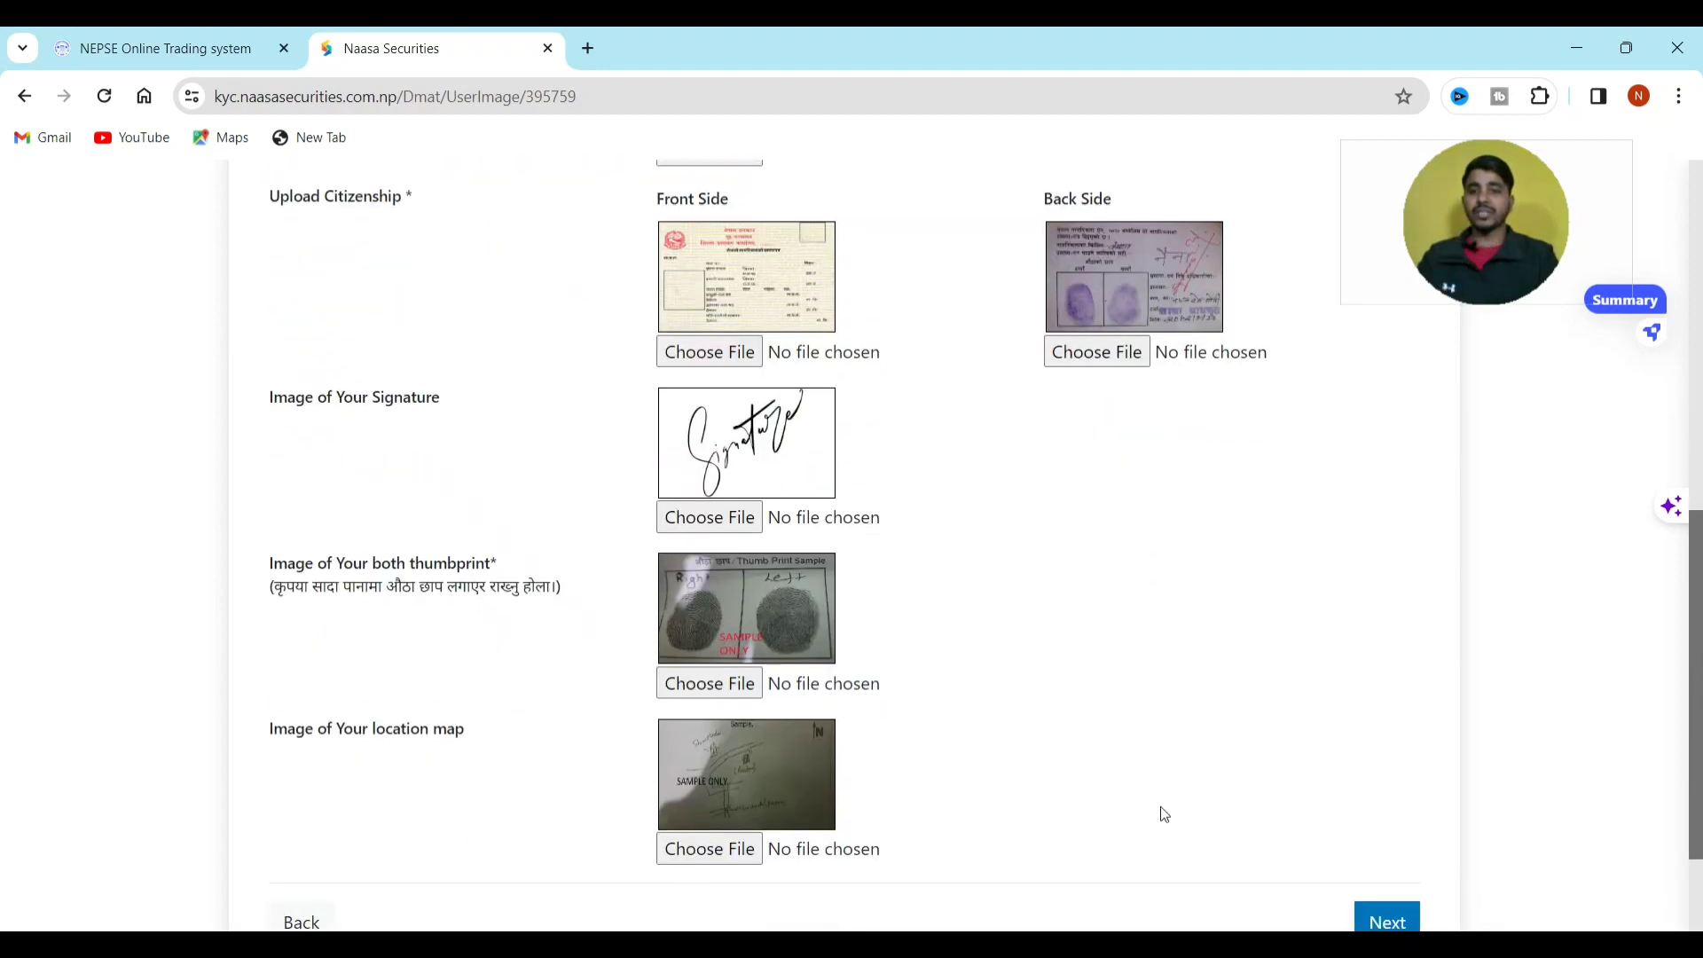
mouse_move(729, 789)
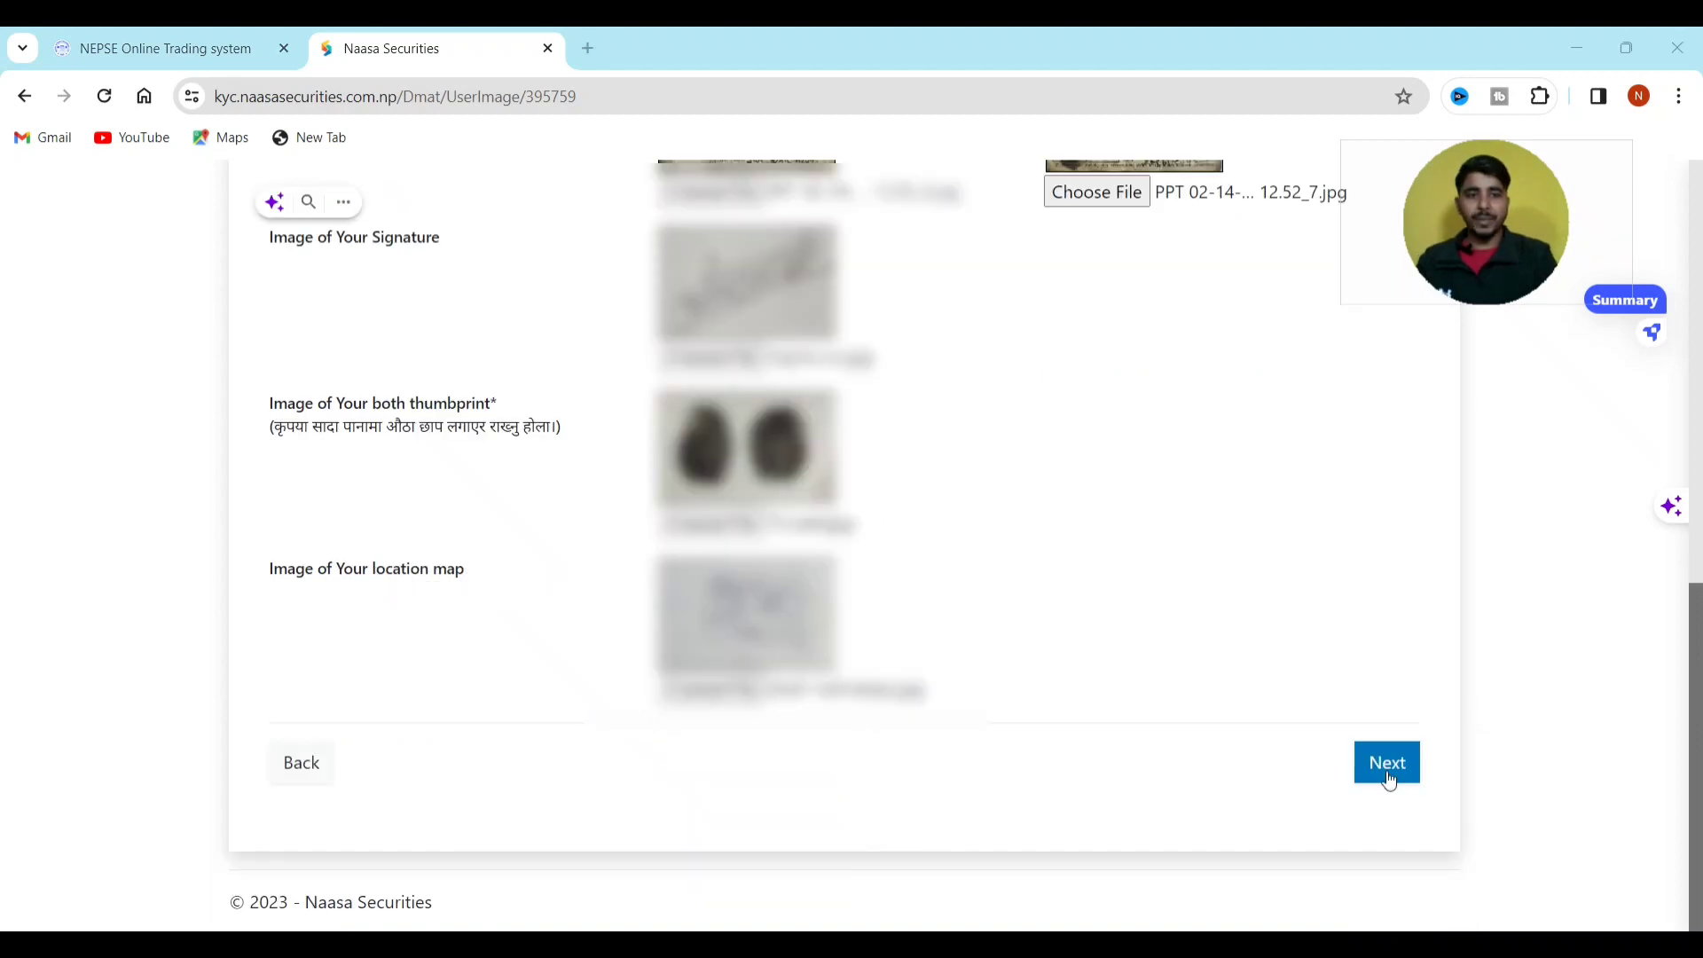
left_click(1388, 766)
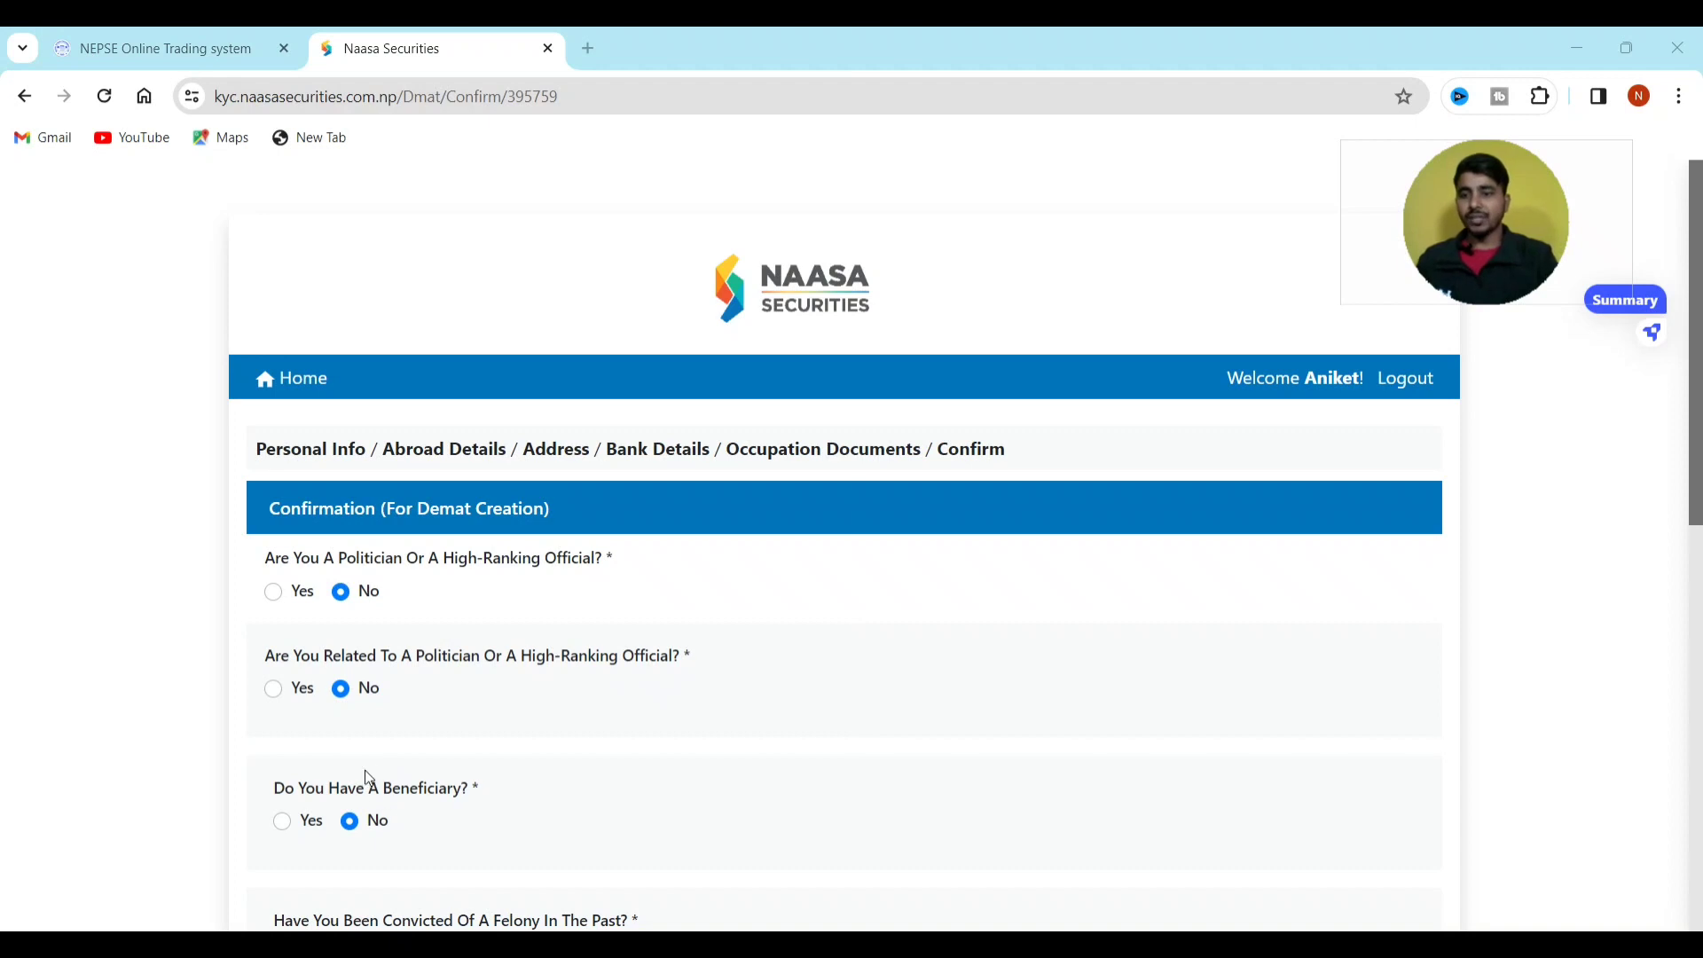
- Review the confirmation questions and choose Janakpur as the Naasa Securities branch
scroll(1692, 581, "down", 4)
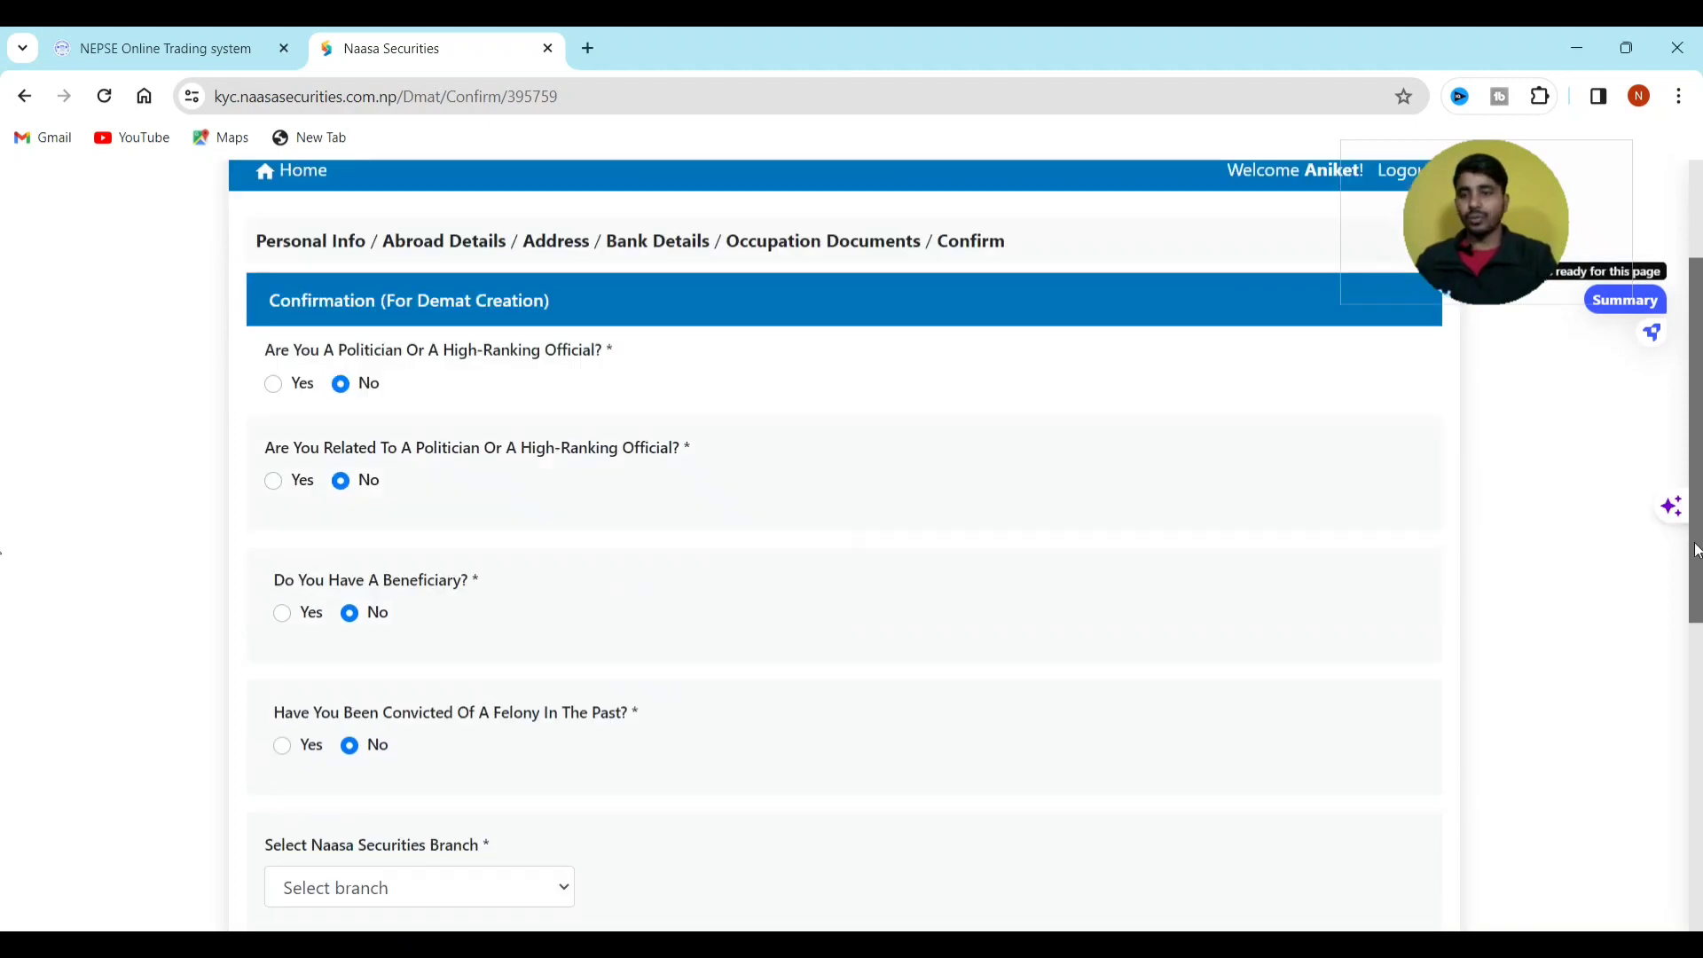
scroll(1692, 581, "down", 2)
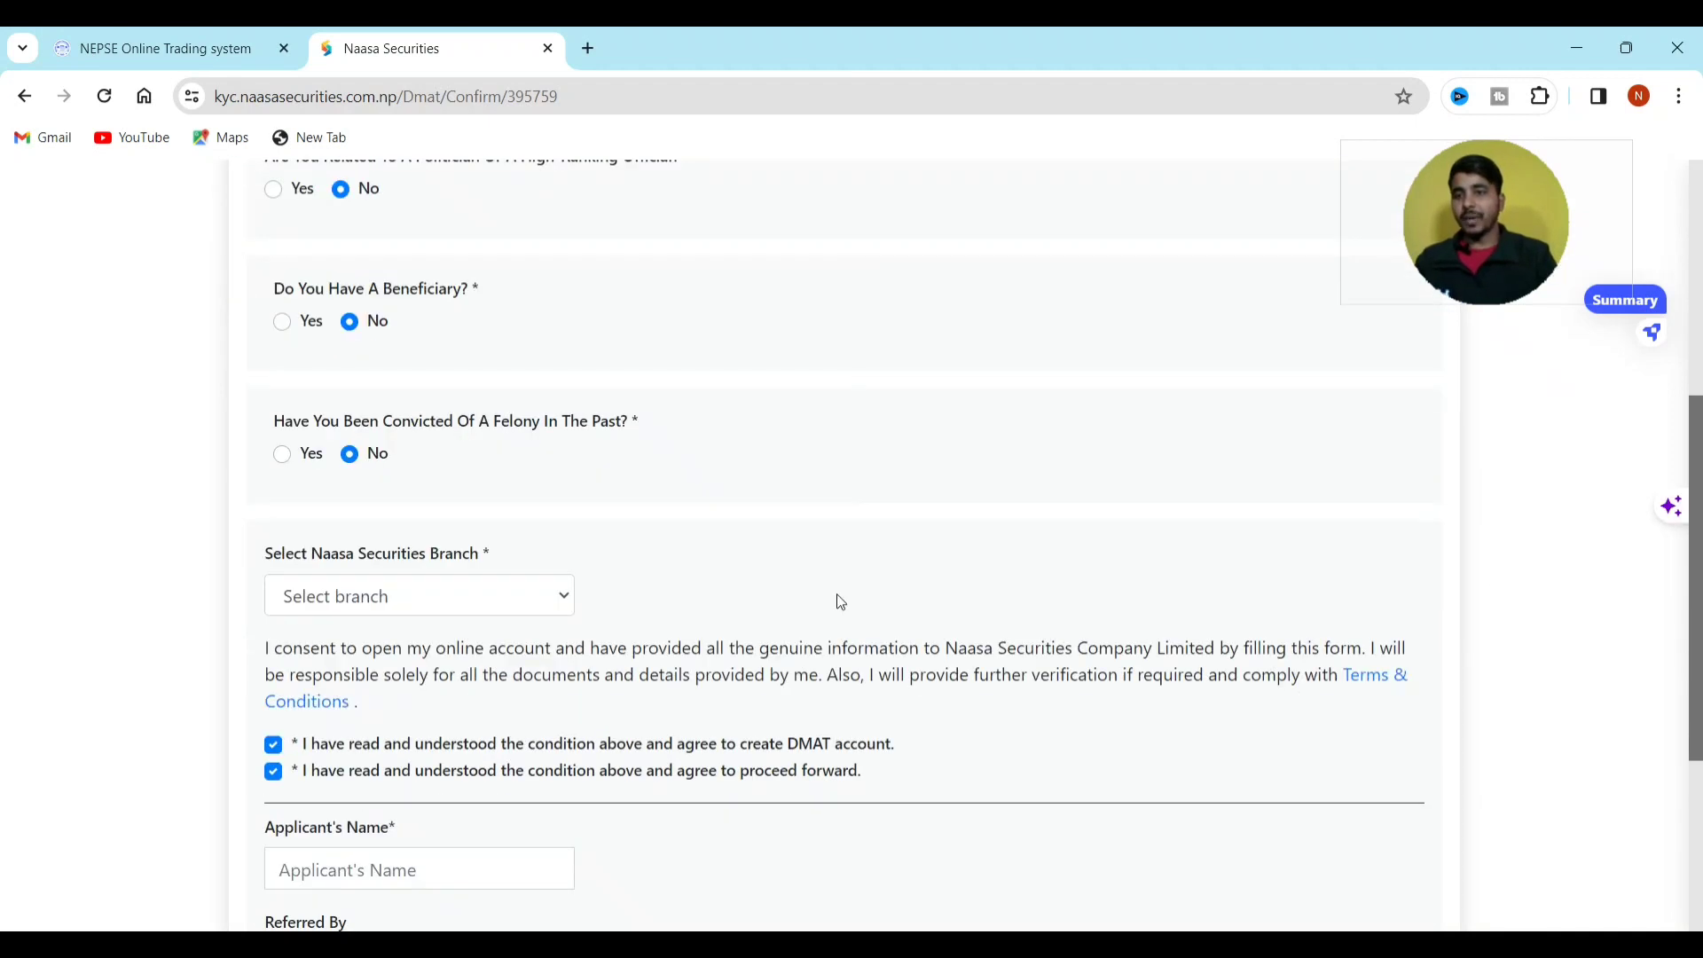
left_click(469, 610)
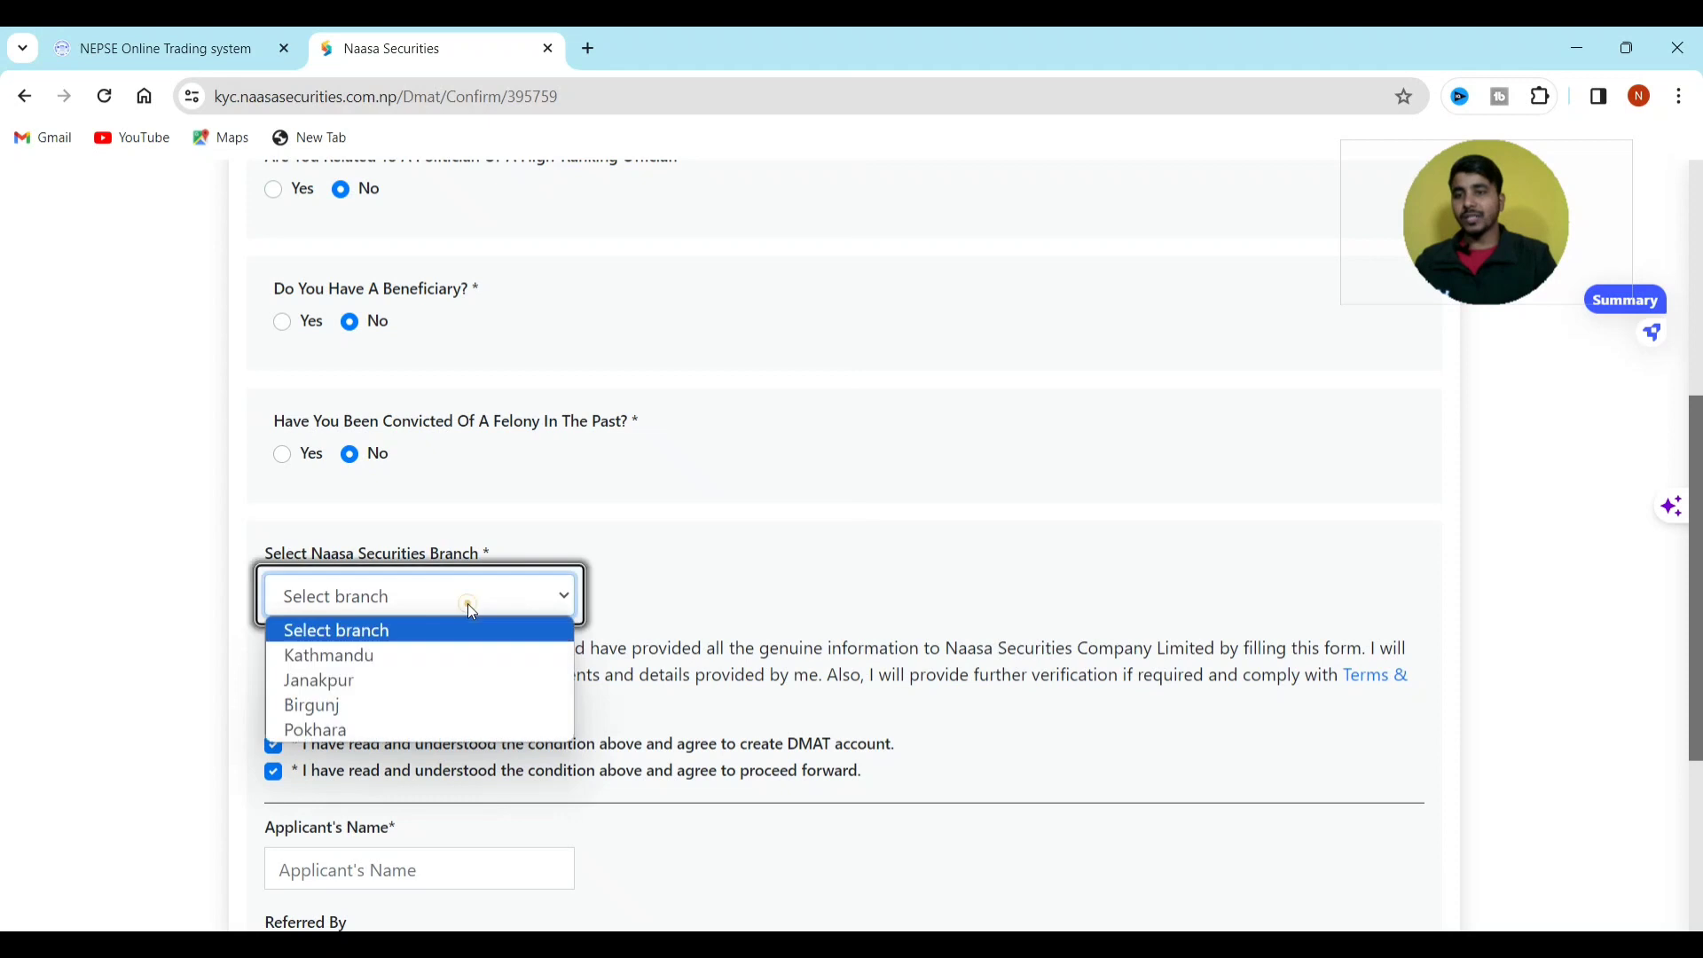
left_click(392, 680)
- Fill in the applicant's full name below the consent declarations and submit the KYC form
scroll(4, 621, "down", 2)
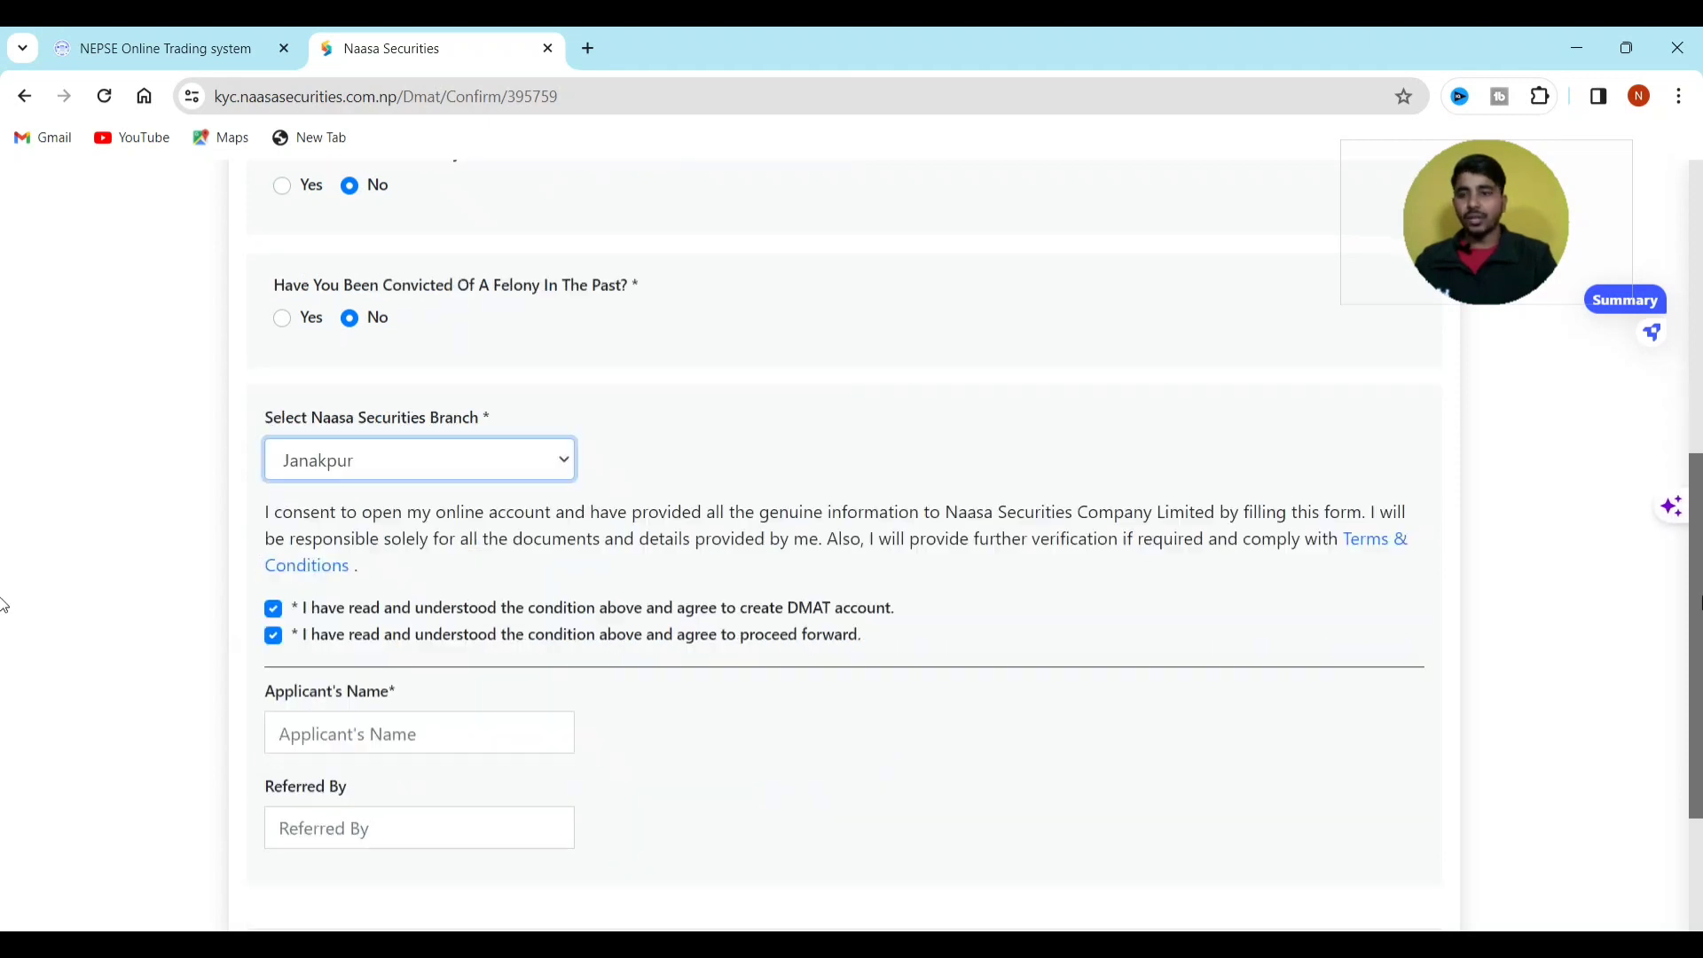
scroll(4, 639, "down", 1)
left_click(430, 602)
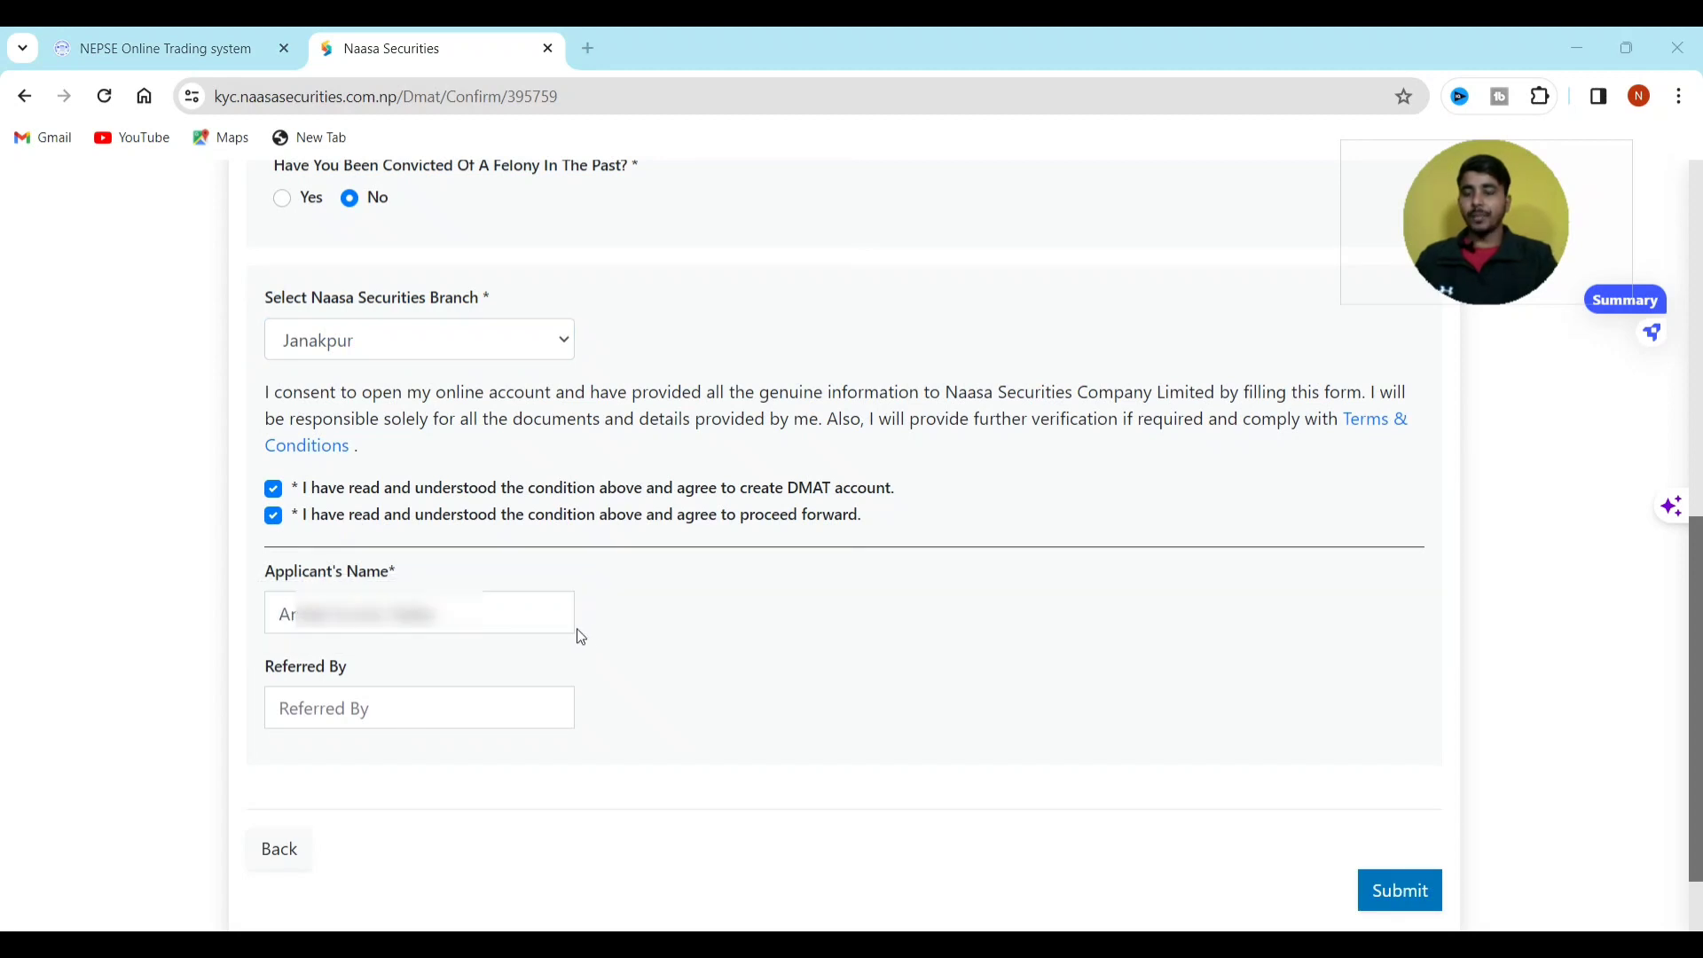
left_click(1400, 892)
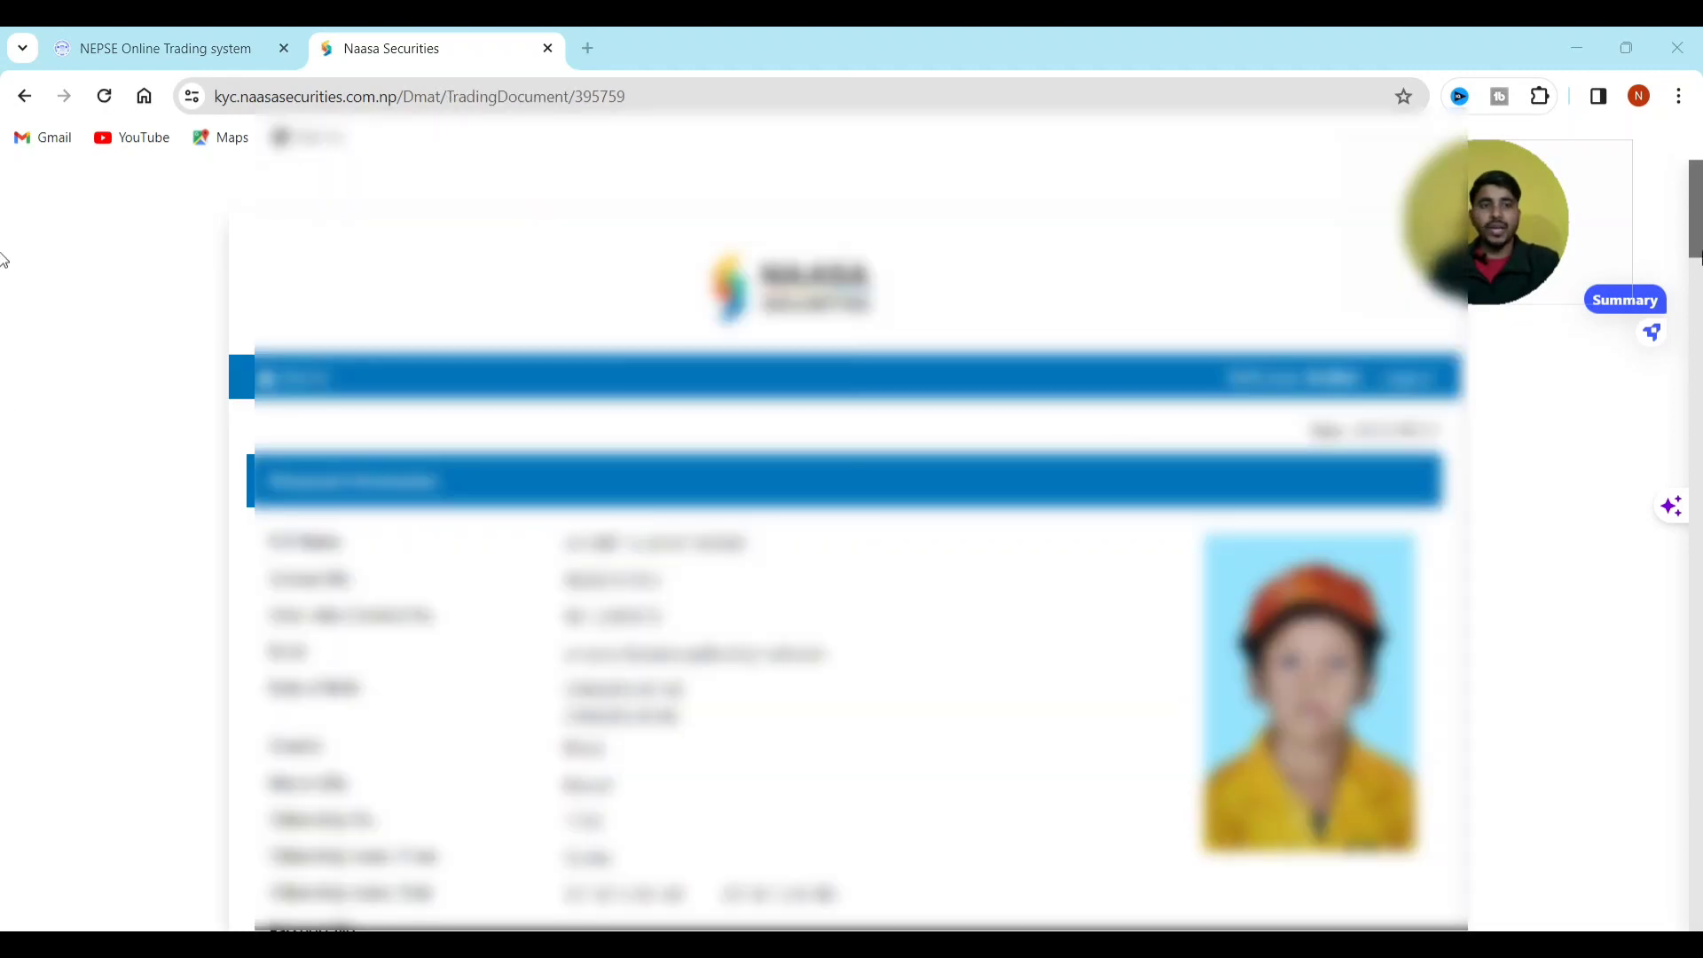
- Review the complete trading document through to the map location section and continue to finish the KYC update
scroll(2, 266, "down", 12)
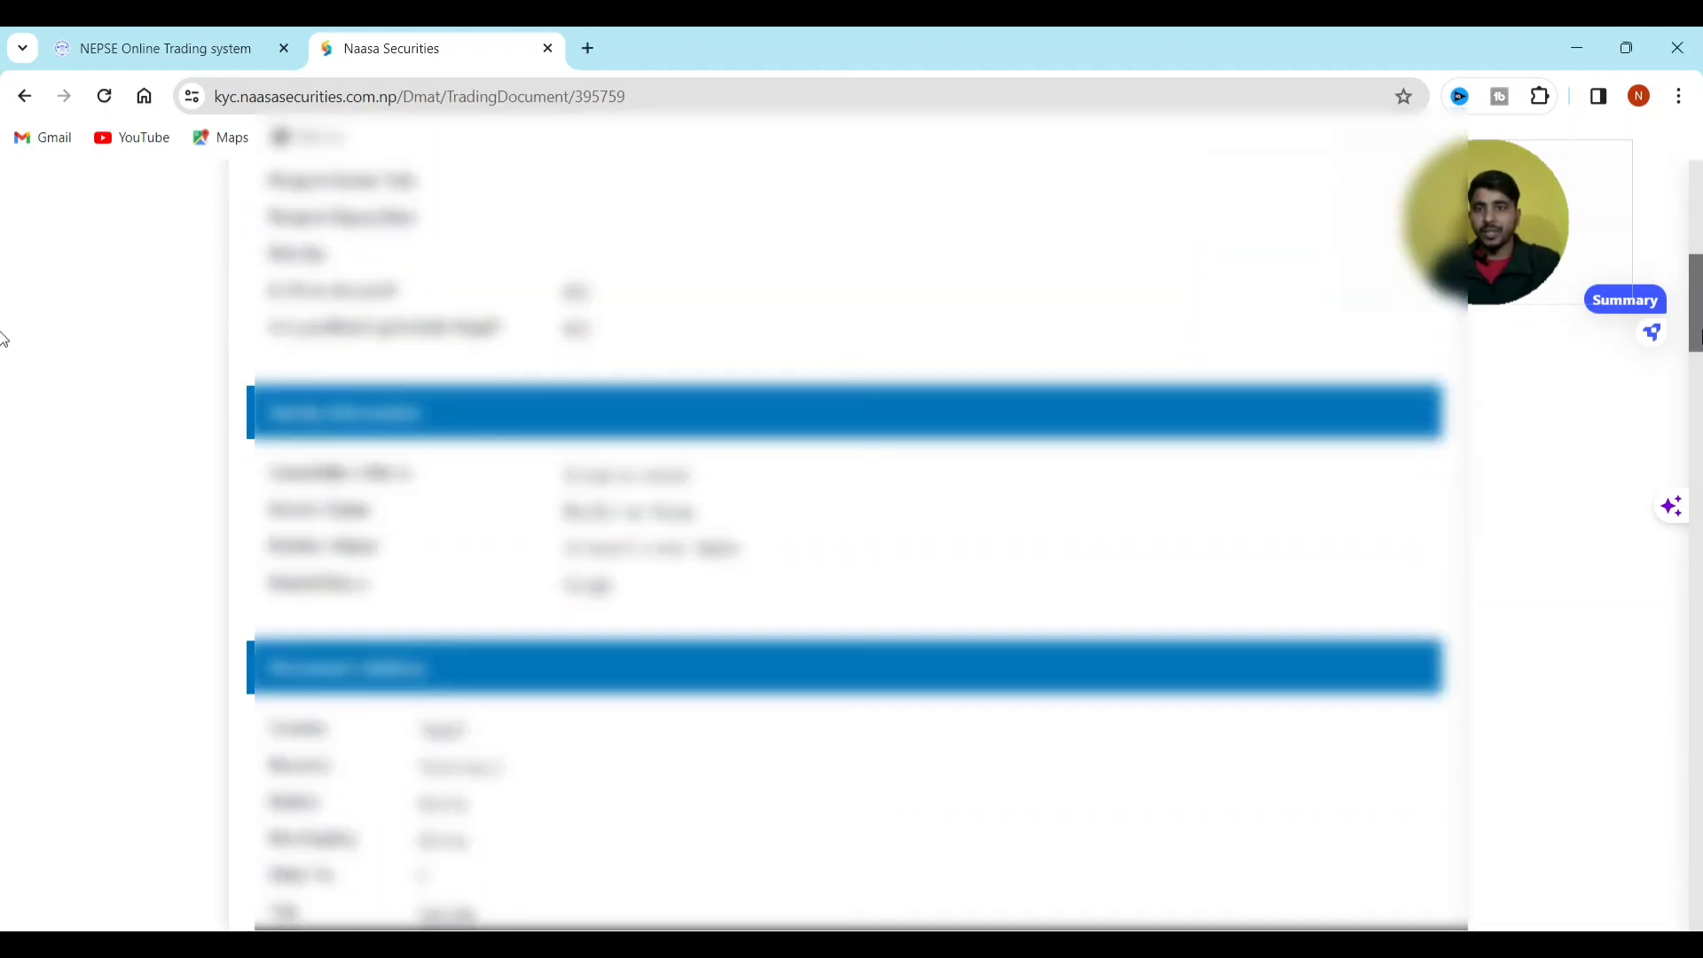
scroll(3, 374, "down", 15)
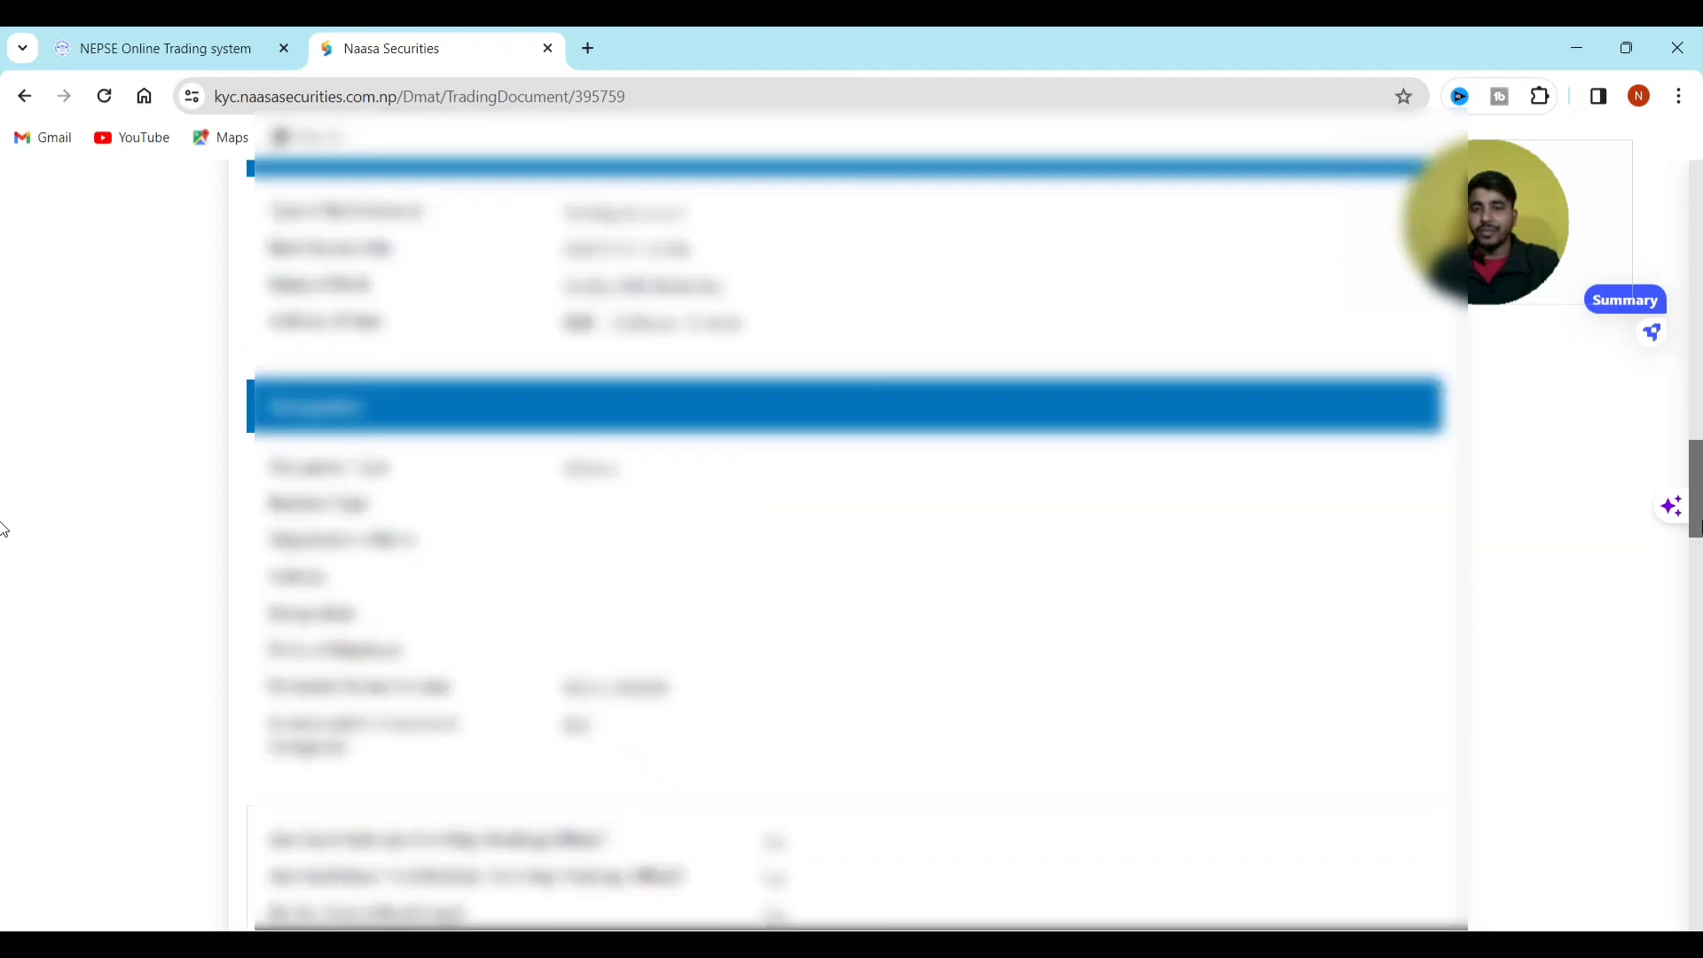
scroll(3, 621, "down", 20)
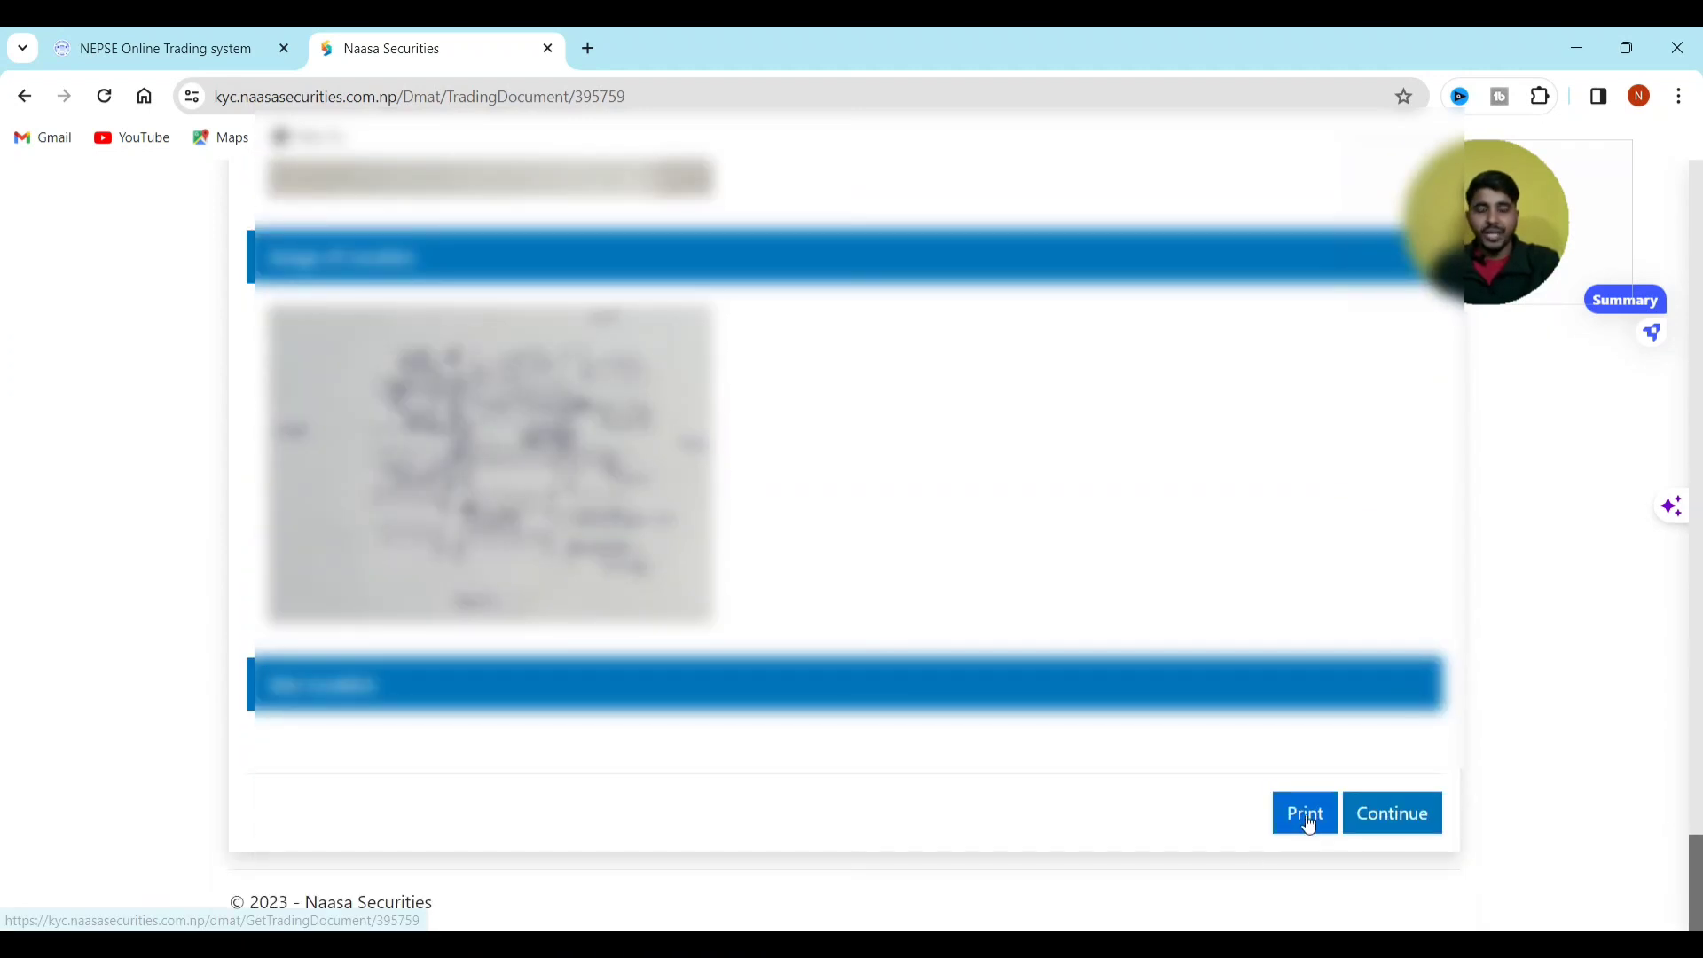
left_click(1383, 827)
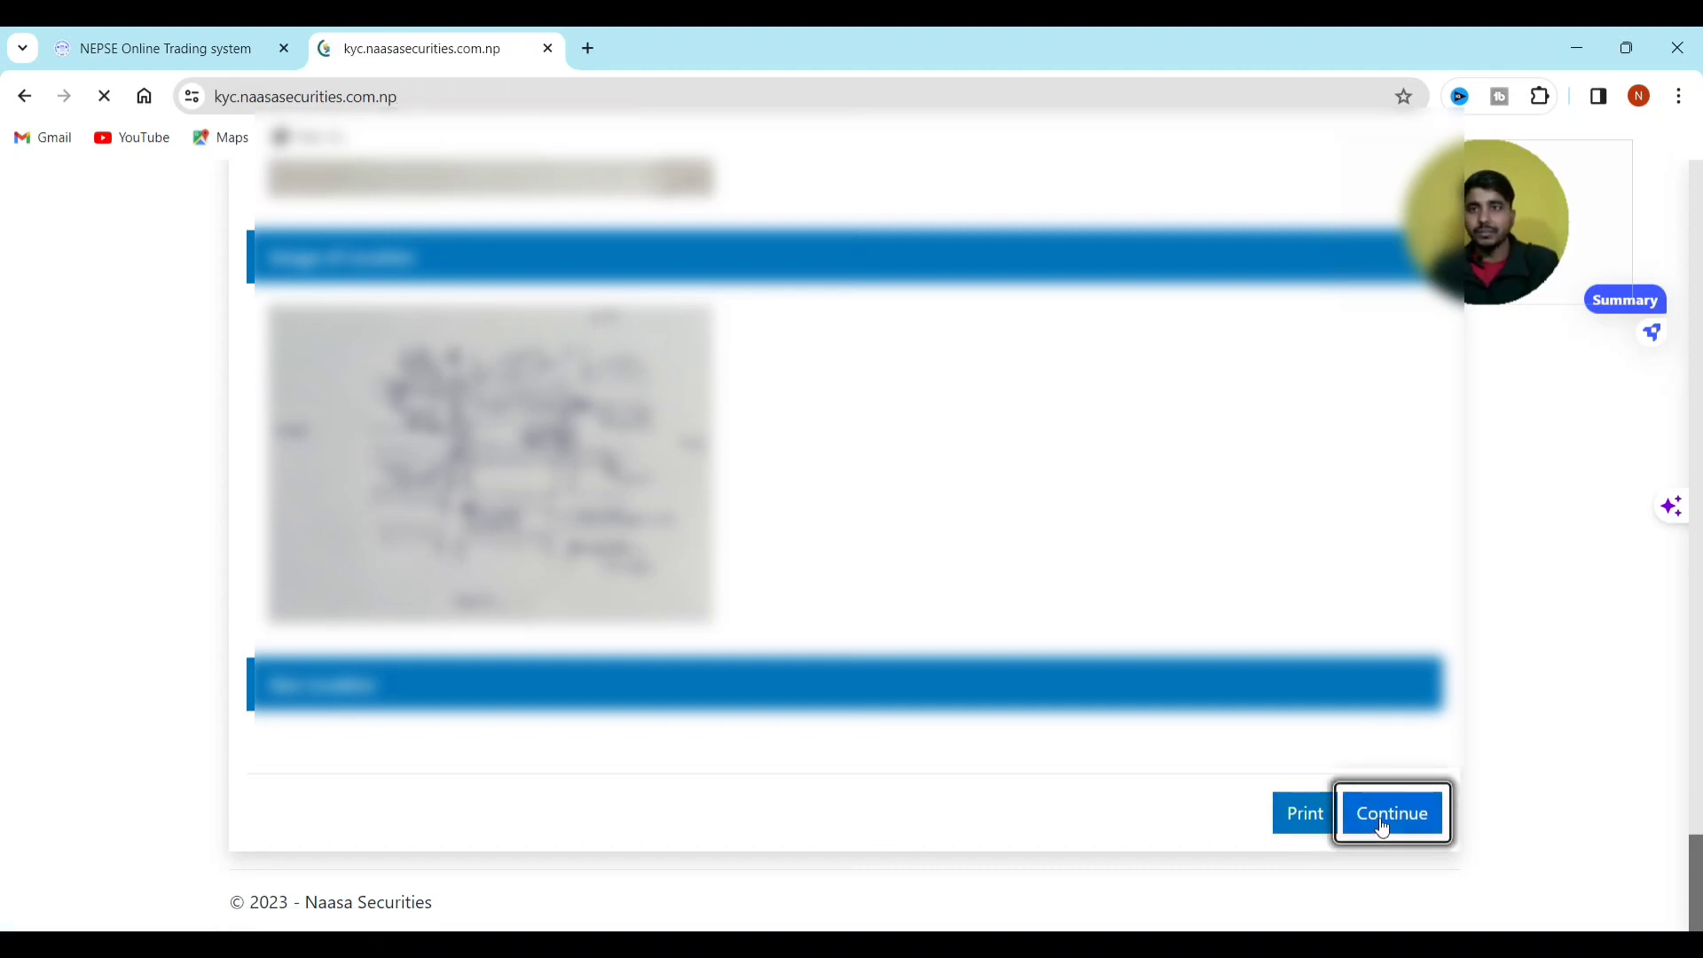